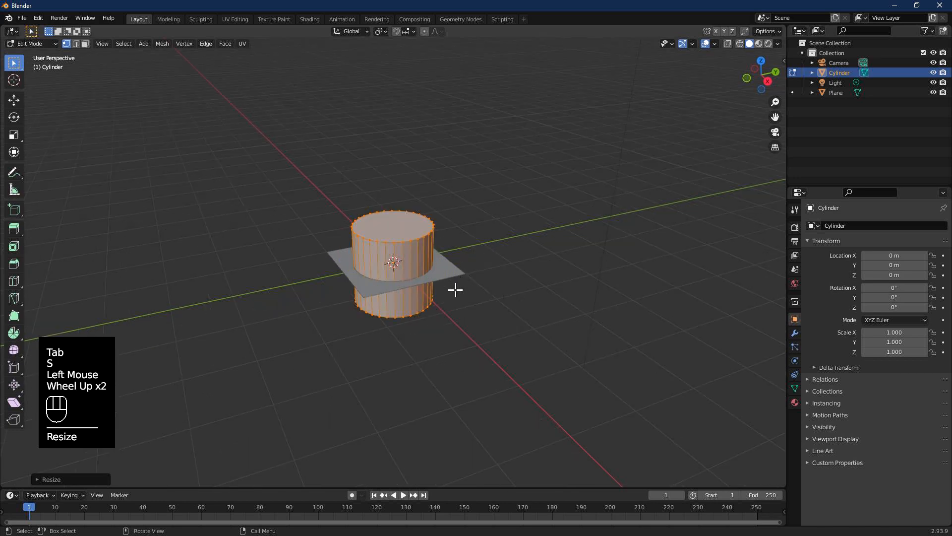
Step: Return the cylinder to Object Mode and add a Boolean Difference modifier to the plane using Cylinder as the object
middle_click_drag(453, 291, 432, 281)
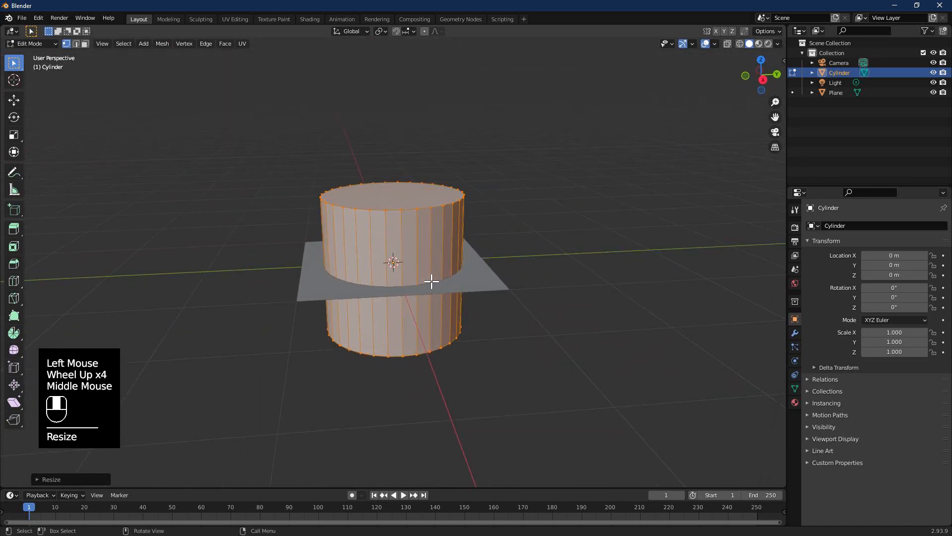
key("Tab")
left_click(471, 292)
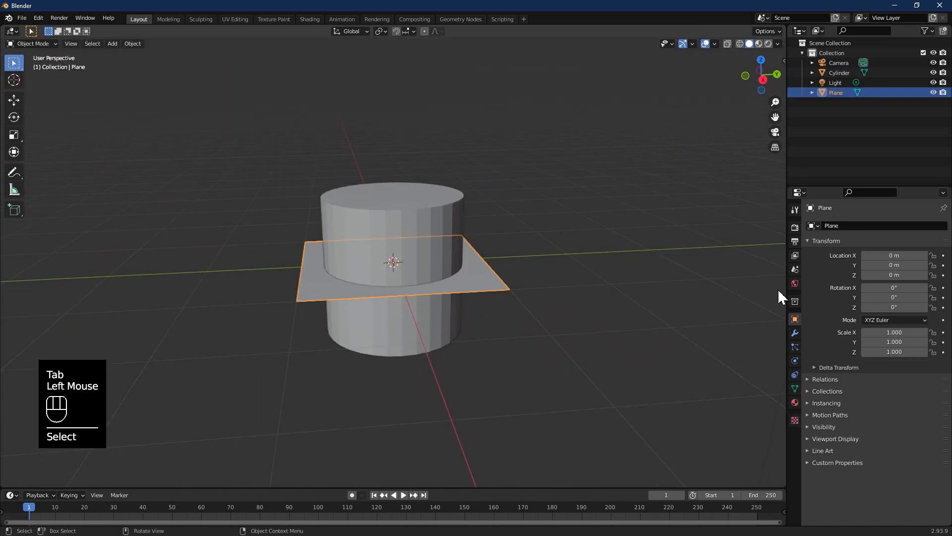
left_click(795, 332)
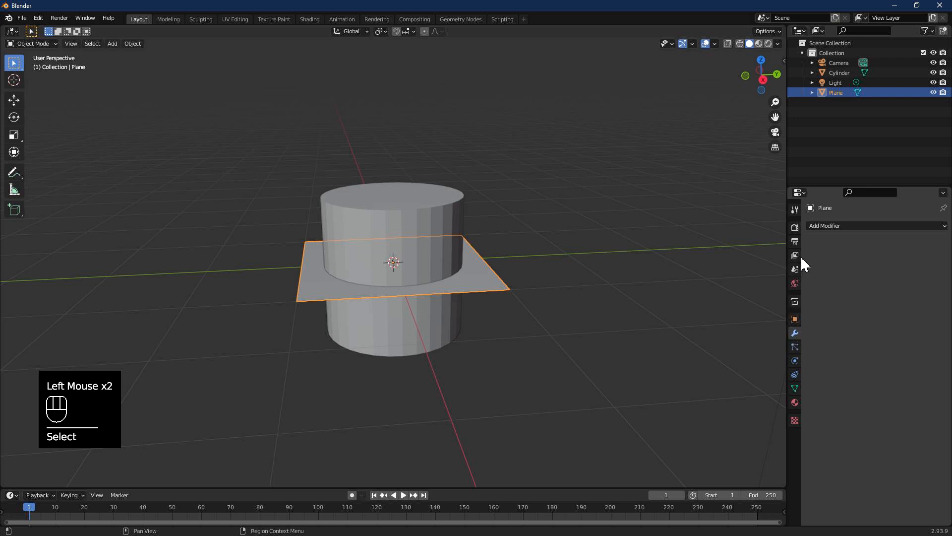
left_click(829, 226)
left_click(764, 272)
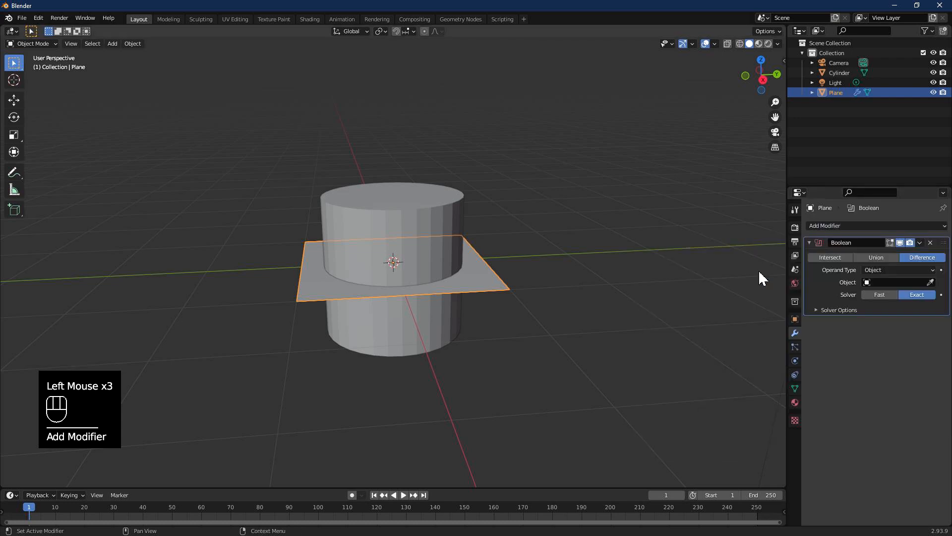
left_click(886, 283)
left_click(875, 298)
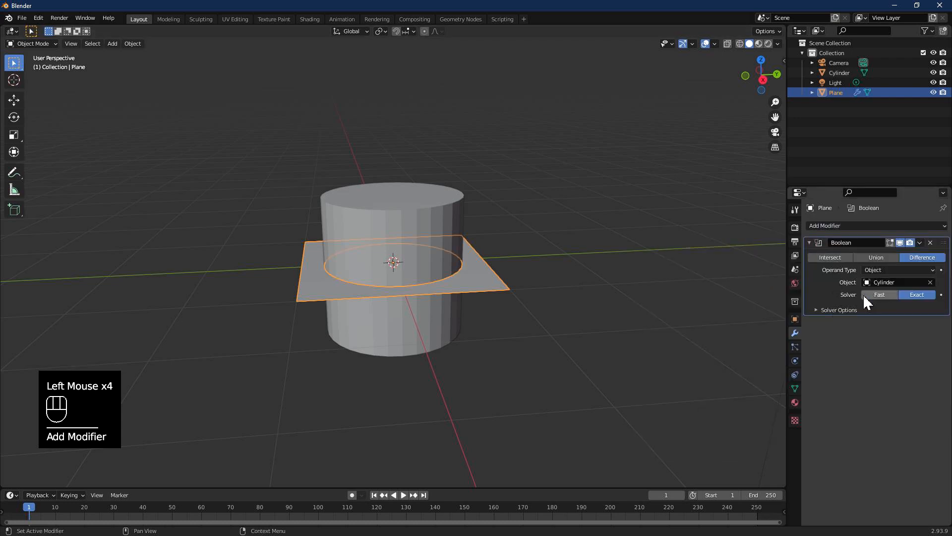
Step: Toggle the cylinder's visibility to check the cut and apply the plane's Boolean modifier
left_click(933, 72)
left_click(933, 73)
middle_click_drag(570, 233, 566, 263)
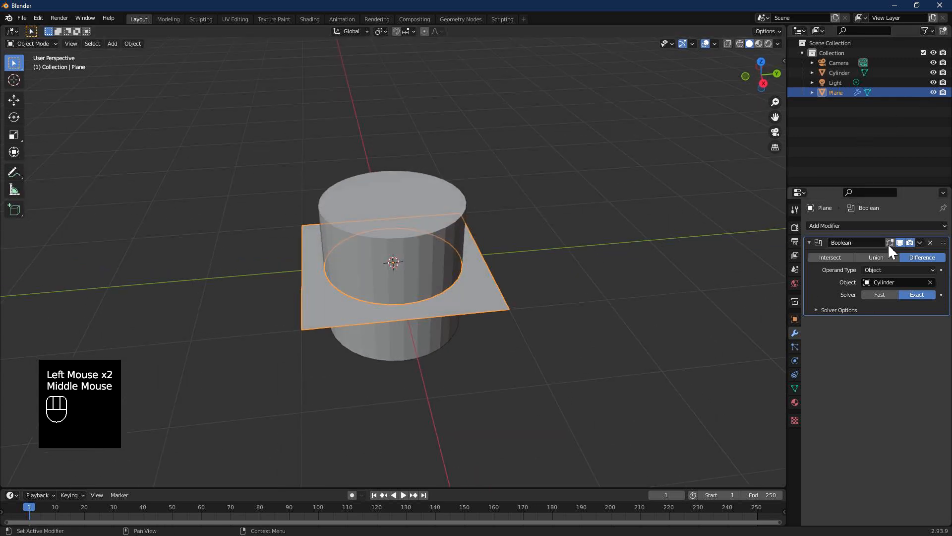
left_click(920, 243)
left_click(863, 253)
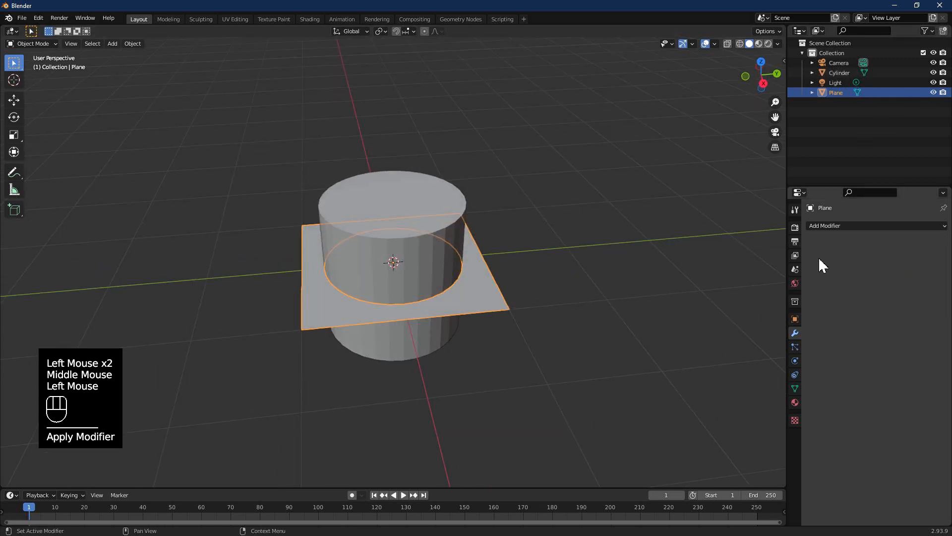
Step: Delete the cylinder from the scene, leaving only the plane with its round hole
left_click(834, 72)
key("x")
middle_click_drag(543, 225, 538, 215)
key("Tab")
scroll(422, 286, "up", 3)
middle_click_drag(424, 285, 486, 295)
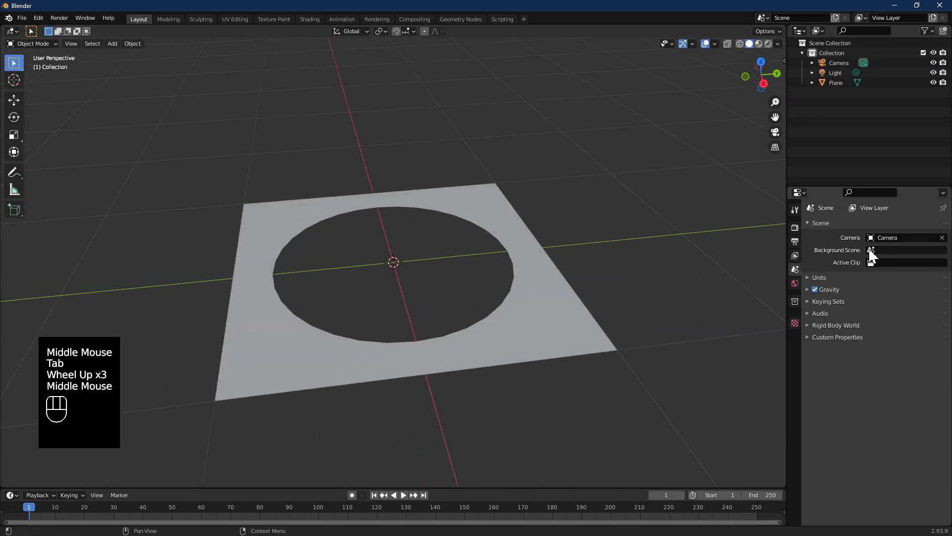
Step: Add an Array modifier to the holed plane with a count of 4 and a relative X factor of 1
left_click(547, 295)
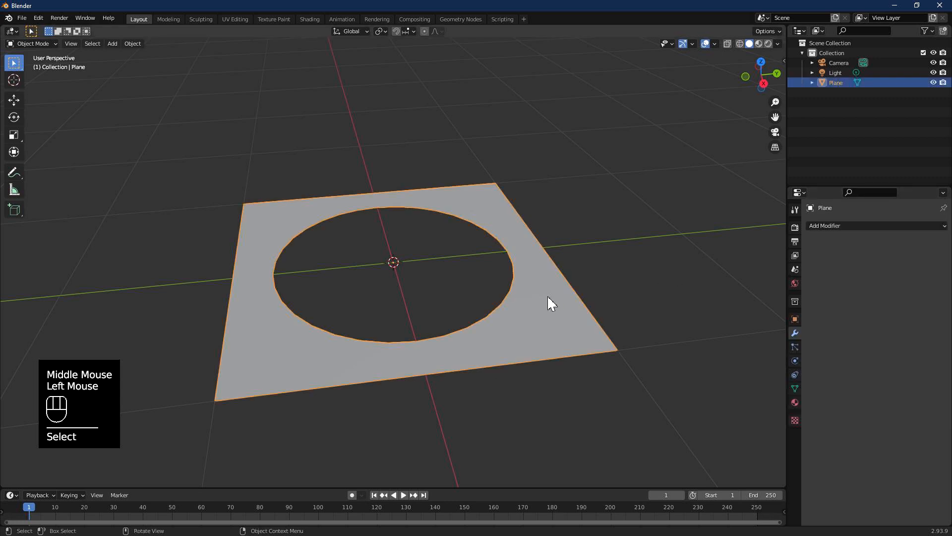
left_click(838, 226)
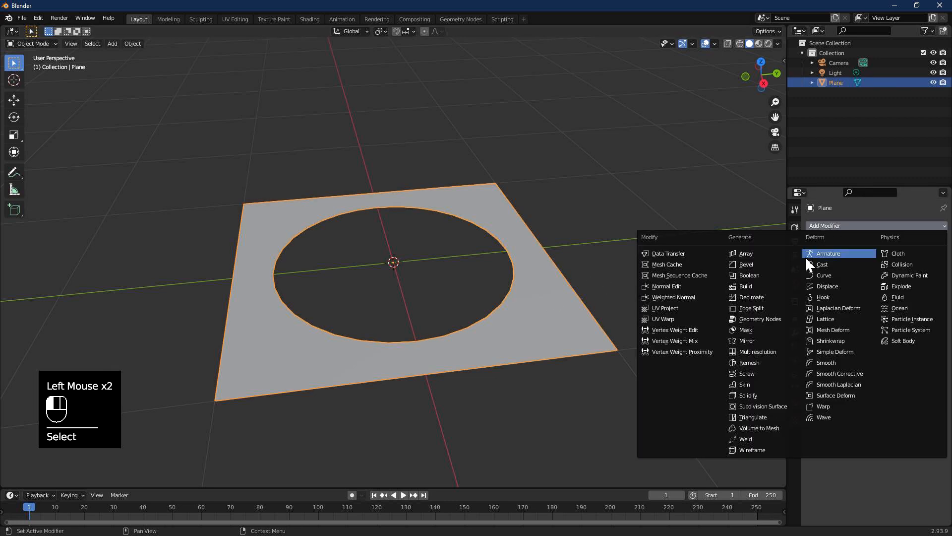
left_click(778, 261)
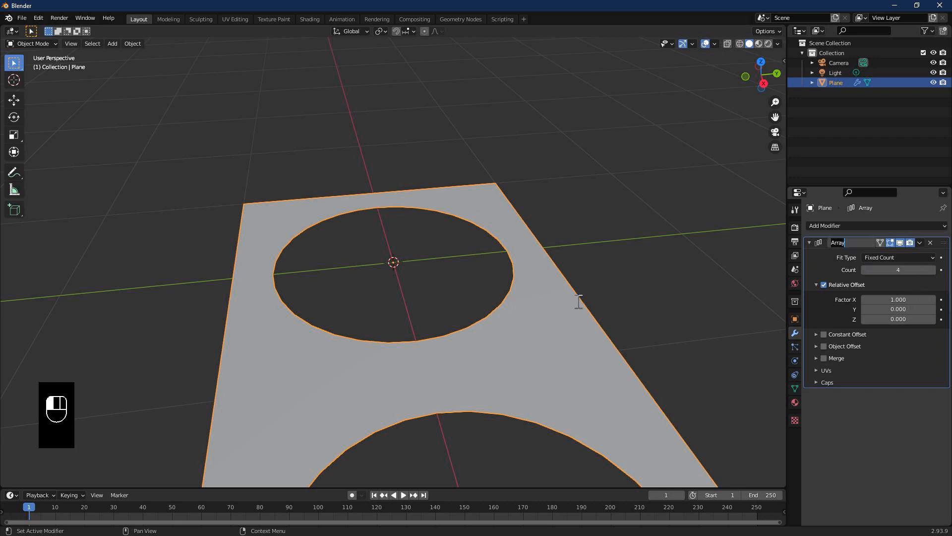
scroll(572, 297, "down", 4)
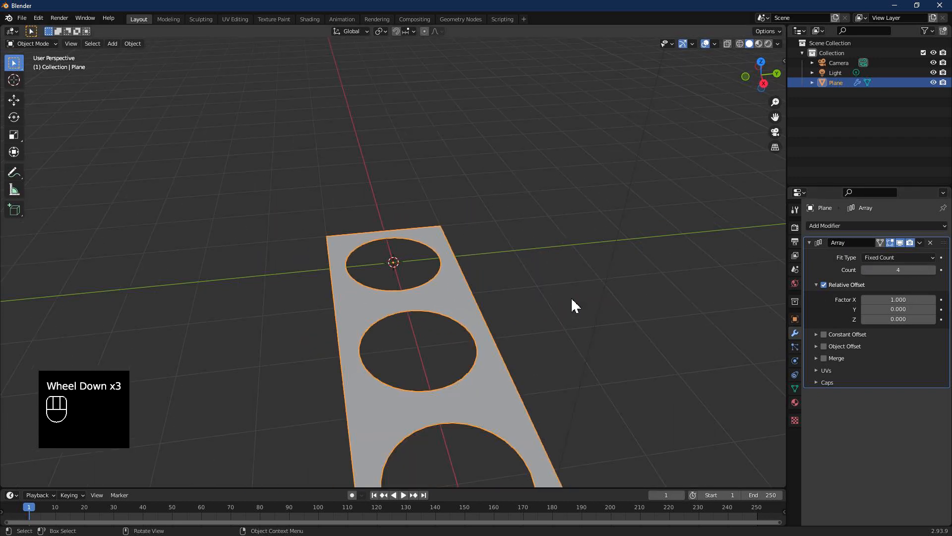
Step: Duplicate the Array modifier and set the copy's relative offset to 0 in X and 1 in Y
left_click(919, 241)
left_click(901, 267)
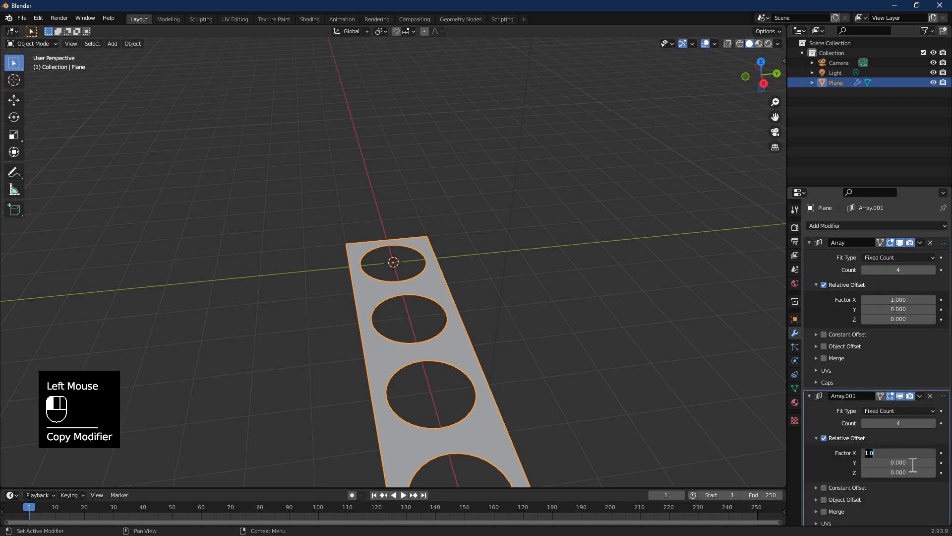
key("BackSpace")
key("BackSpace")
key("BackSpace")
type("1")
key("Return")
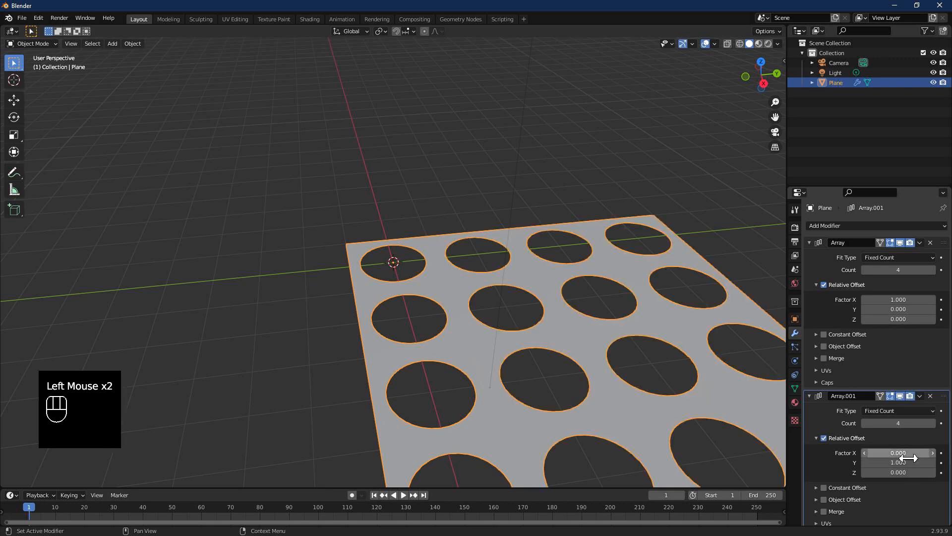
Step: Enter Edit Mode on the plane and select the full edge loop around the original hole
scroll(588, 346, "down", 2)
mouse_move(550, 324)
middle_mouse_down()
mouse_move(468, 302)
mouse_move(537, 283)
mouse_move(549, 313)
middle_mouse_up()
scroll(500, 313, "up", 4)
key("Tab")
scroll(387, 281, "up", 4)
middle_click_drag(387, 281, 476, 319)
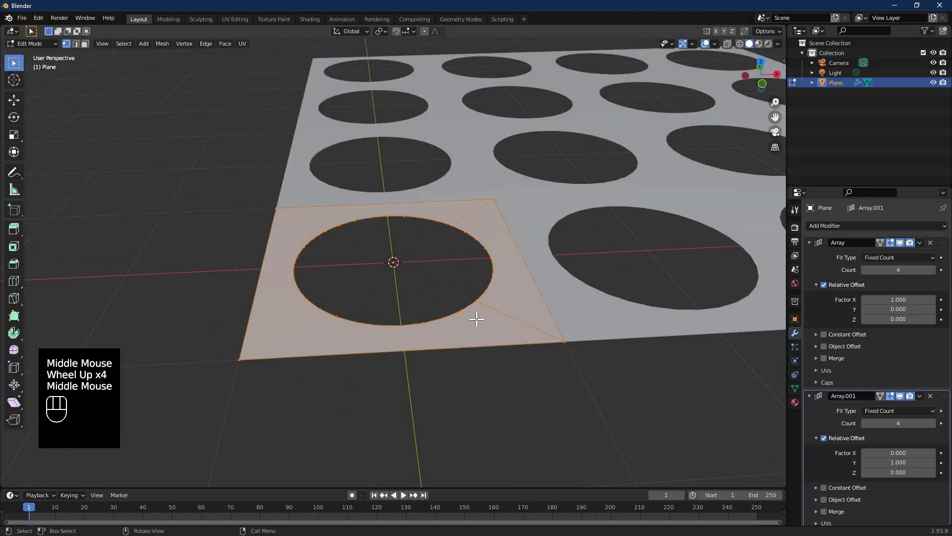
left_click(488, 314)
left_click(469, 314, "alt")
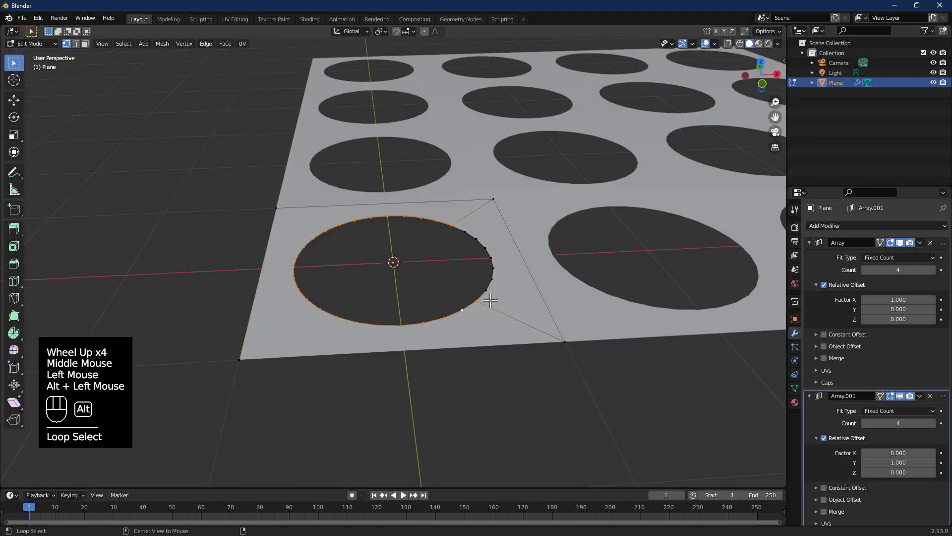
left_click(490, 300, "alt+shift")
Step: Extrude the hole's edge loop downward along Z to form the cup walls
middle_click_drag(503, 304, 457, 285)
key("e")
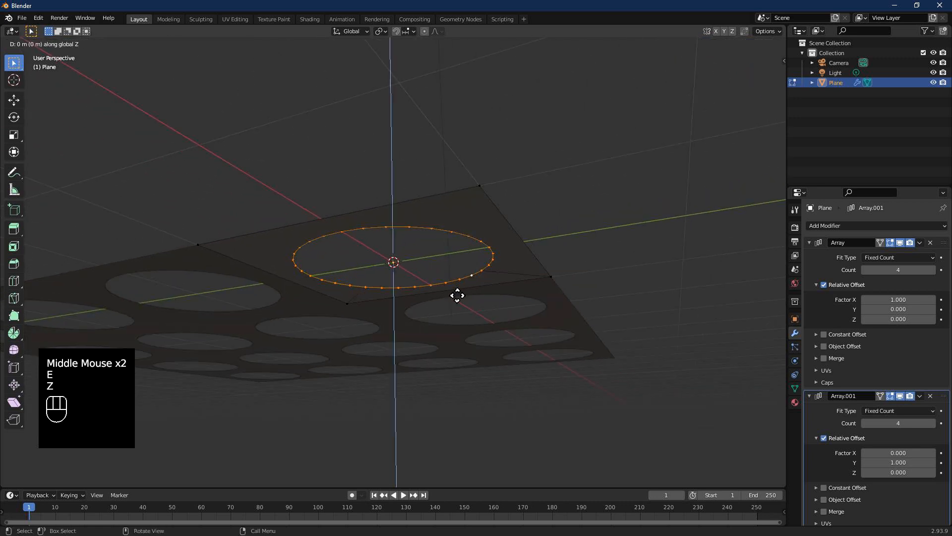
left_click(483, 417)
scroll(472, 361, "down", 3)
mouse_move(472, 362)
middle_mouse_down()
mouse_move(438, 360)
mouse_move(460, 389)
mouse_move(487, 361)
mouse_move(461, 334)
mouse_move(475, 387)
mouse_move(486, 351)
middle_mouse_up()
Step: Scale the cup's bottom loop inward, fill it with a face, and move it slightly up along Z
key("s")
left_click(432, 374)
key("f")
key("g")
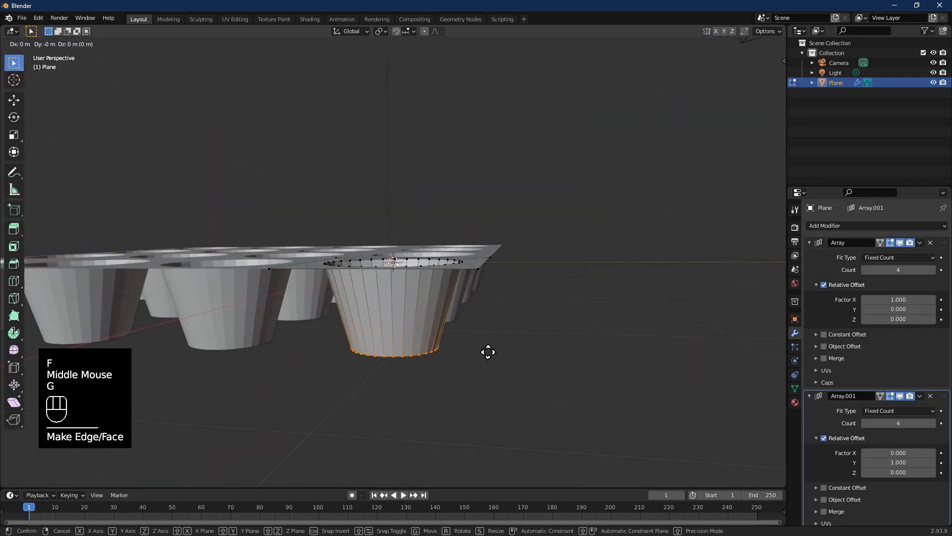
key("z")
left_click(490, 340)
Step: Return to Object Mode and apply both Array modifiers on the tray
middle_click_drag(490, 339, 513, 357)
key("Tab")
scroll(512, 357, "down", 2)
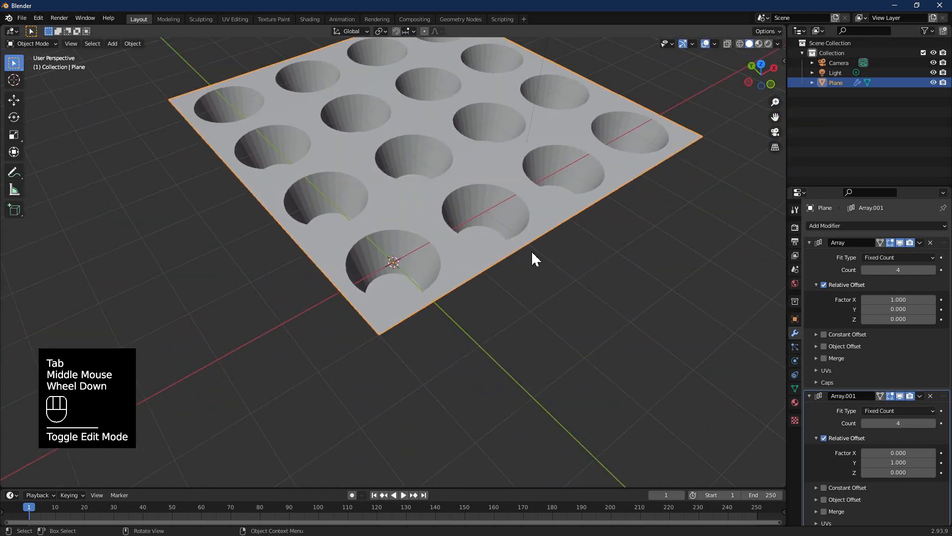
middle_click_drag(531, 255, 521, 247)
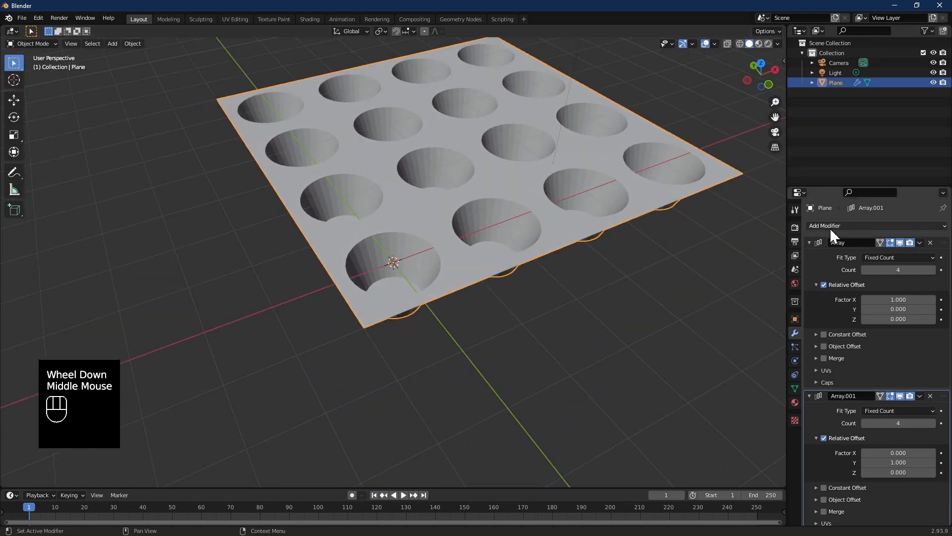
left_click(919, 242)
left_click(910, 253)
left_click(920, 243)
left_click(916, 253)
Step: Shade the tray smooth and enable Auto Smooth in its normals settings
middle_click_drag(599, 254, 497, 253)
scroll(494, 263, "up", 2)
left_click(488, 271)
right_click(484, 270)
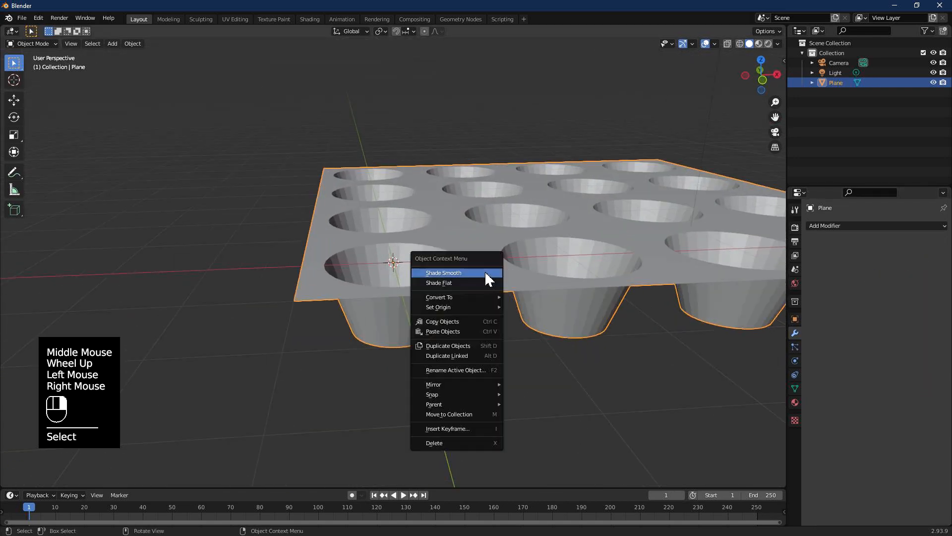
left_click(484, 276)
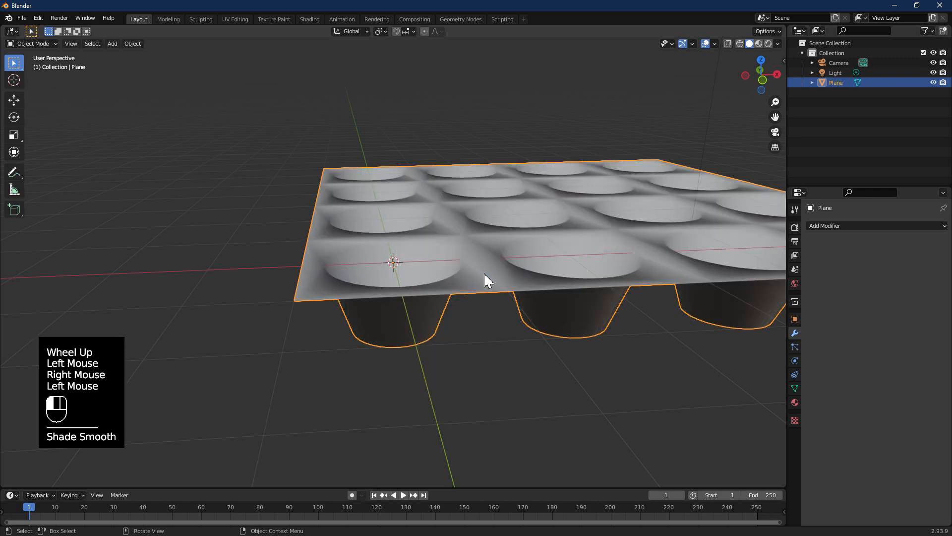
left_click(795, 389)
left_click(805, 396)
left_click(864, 411)
middle_click_drag(511, 239, 394, 228)
Step: Add a Bevel modifier to the tray with 3 segments and an amount of 0.04 m
left_click(795, 333)
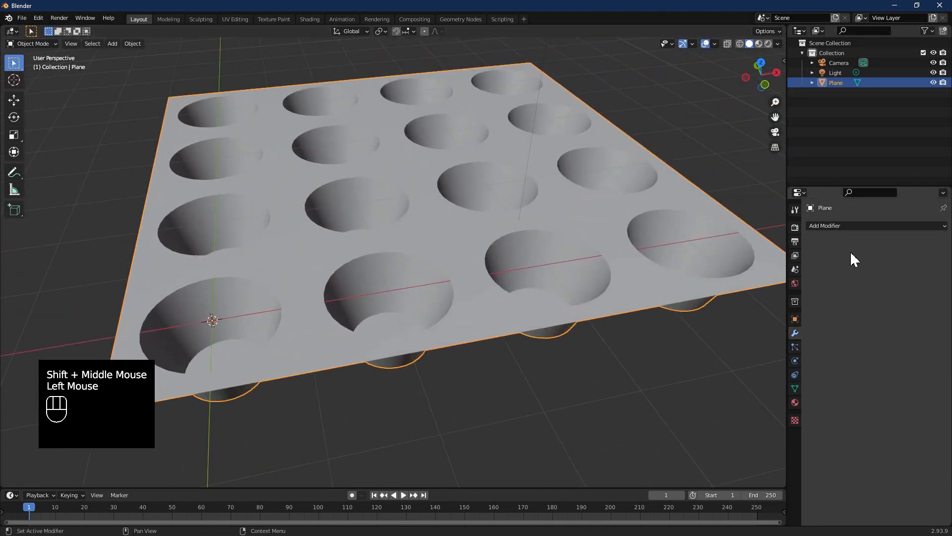
left_click(847, 225)
left_click(759, 267)
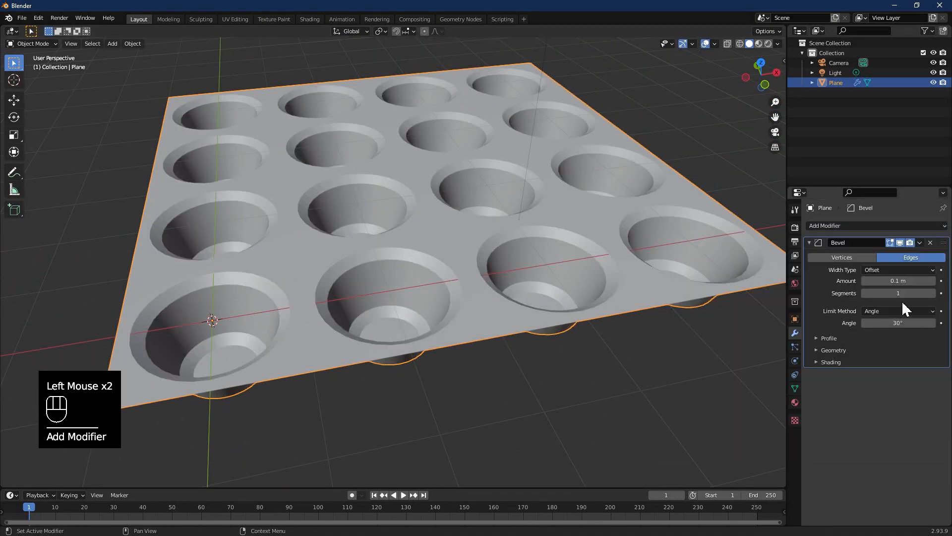
left_click(932, 293)
left_click(932, 293)
left_click(865, 281)
left_click(865, 281)
left_click(865, 281)
scroll(385, 304, "up", 4)
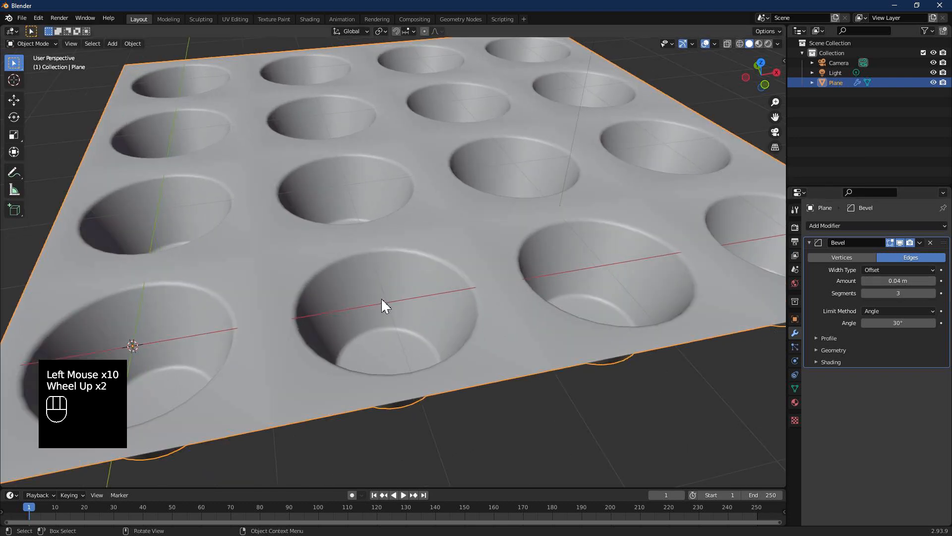
Step: Fine-tune the Bevel modifier's amount to 0.03 m while checking the cup rims up close
left_click(865, 280)
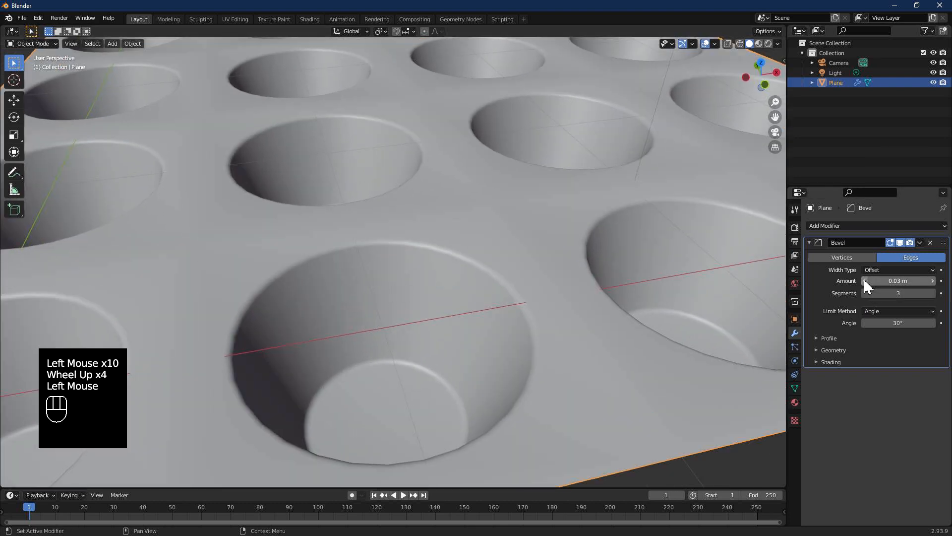
left_click(865, 280)
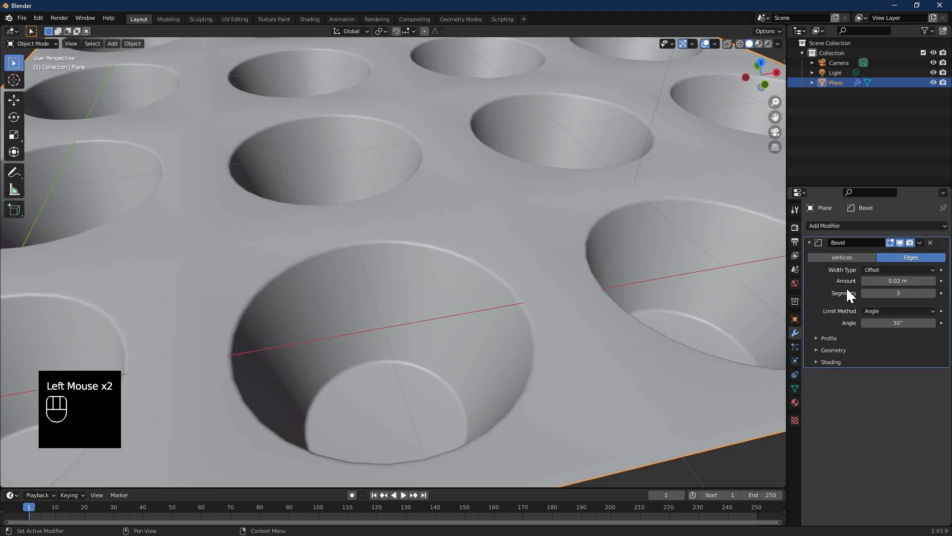
scroll(389, 296, "down", 2)
scroll(390, 295, "down", 1)
middle_click_drag(378, 297, 355, 304)
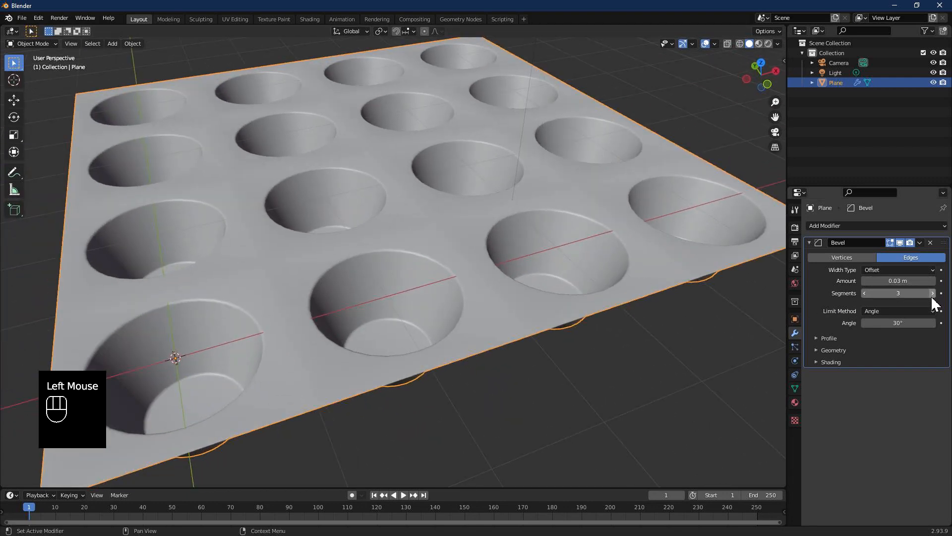
scroll(416, 314, "up", 5)
scroll(416, 314, "down", 4)
middle_click_drag(417, 316, 587, 320)
Step: Apply the Bevel modifier and briefly inspect the tray's mesh in Edit Mode
left_click(920, 242)
left_click(904, 253)
mouse_move(518, 284)
middle_mouse_down()
mouse_move(406, 276)
mouse_move(421, 282)
mouse_move(446, 226)
mouse_move(491, 215)
mouse_move(506, 219)
mouse_move(521, 267)
middle_mouse_up()
key("Tab")
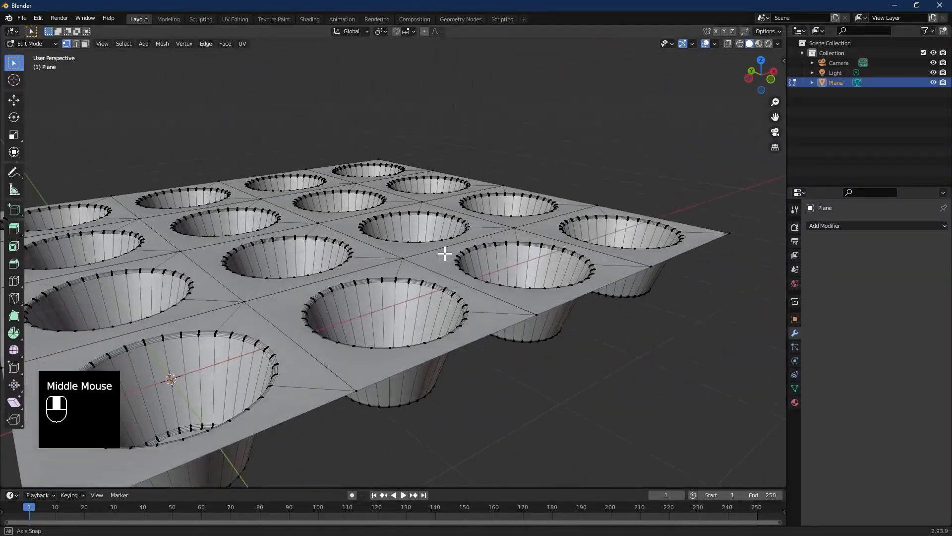
key("Tab")
Step: Add a Solidify modifier with a thickness of 0.02 m to the tray and apply it
left_click(872, 225)
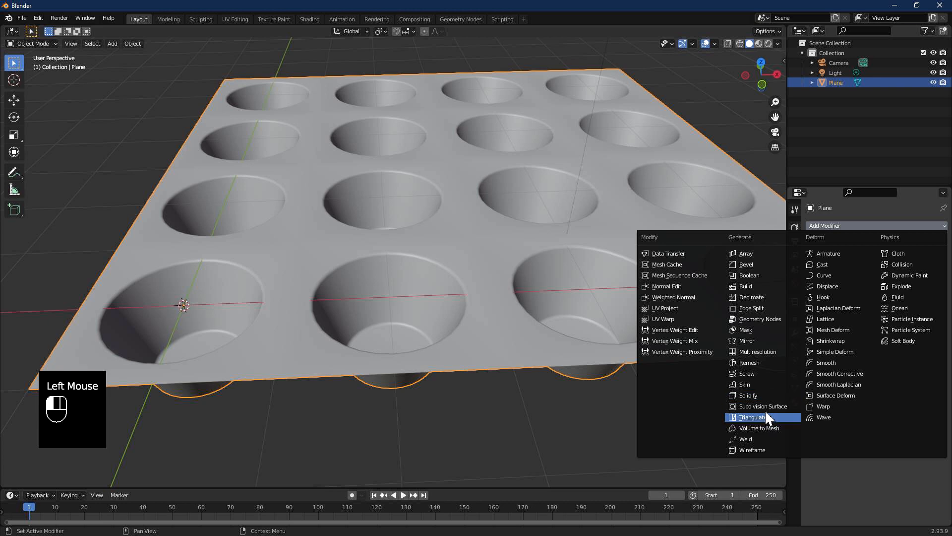
left_click(763, 395)
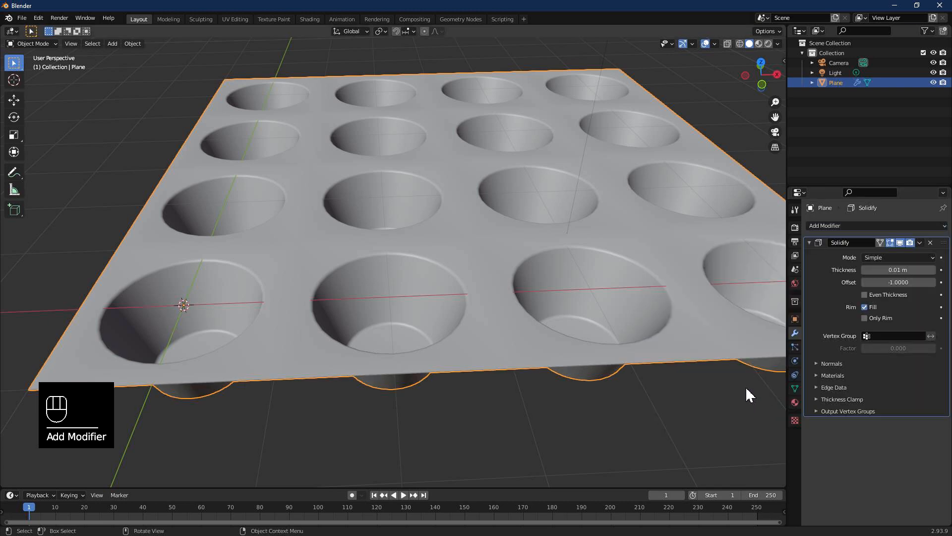
left_click(933, 270)
left_click(934, 270)
middle_click_drag(570, 277, 623, 270)
left_click(864, 270)
middle_click_drag(770, 315, 589, 332)
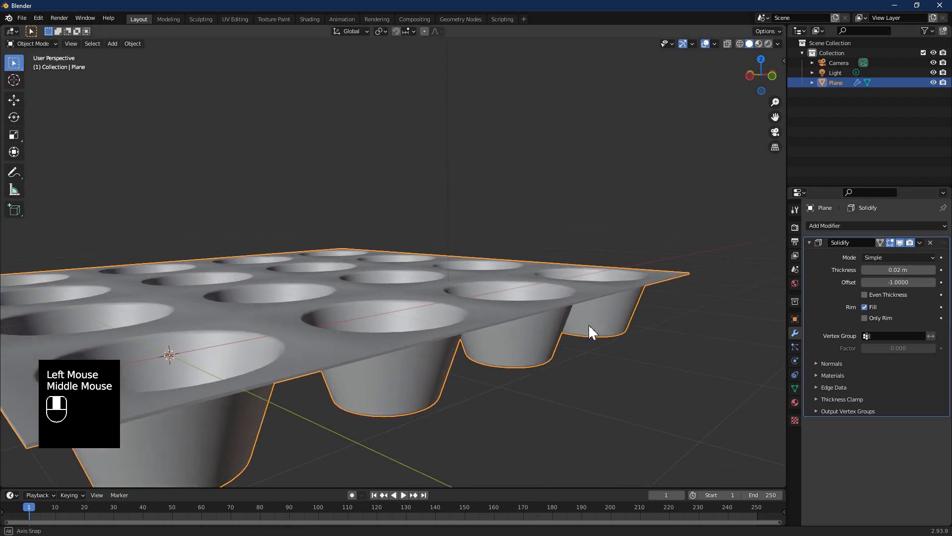
left_click(920, 243)
left_click(871, 254)
Step: Select an outer border edge of the tray in edge select mode and extend the selection to all edges of similar length
middle_click_drag(545, 298, 320, 291)
scroll(309, 290, "up", 2)
key("Tab")
middle_click_drag(308, 377, 363, 364)
key("2")
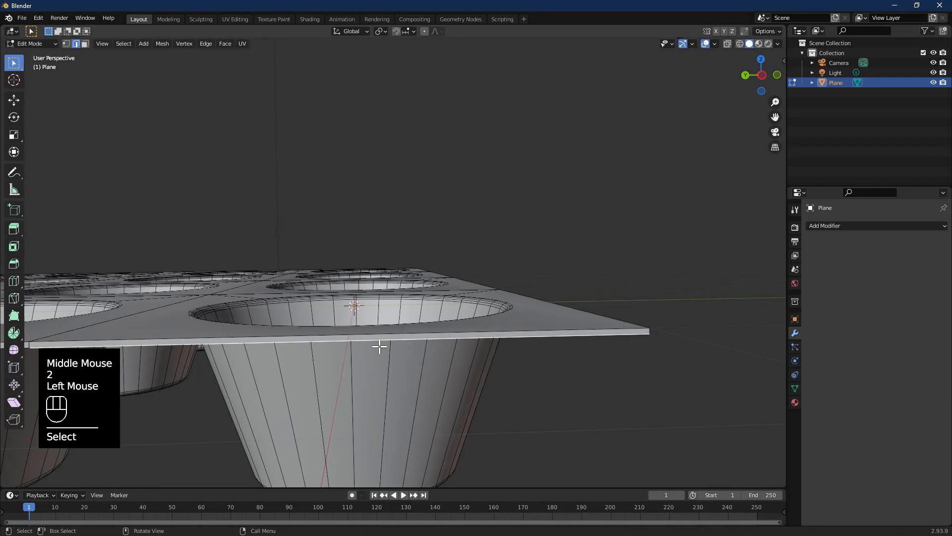
scroll(413, 292, "down", 2)
middle_click_drag(430, 278, 422, 294)
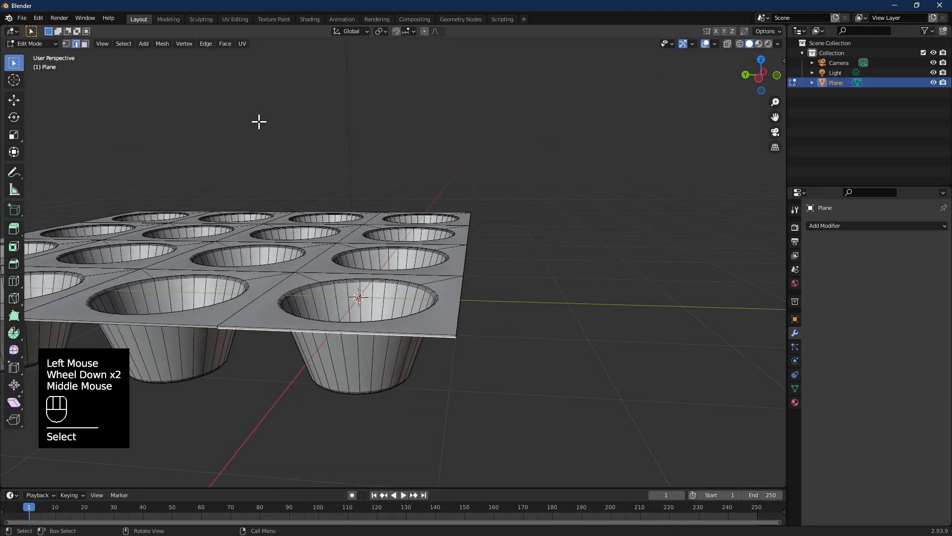
left_click(129, 45)
mouse_move(165, 156)
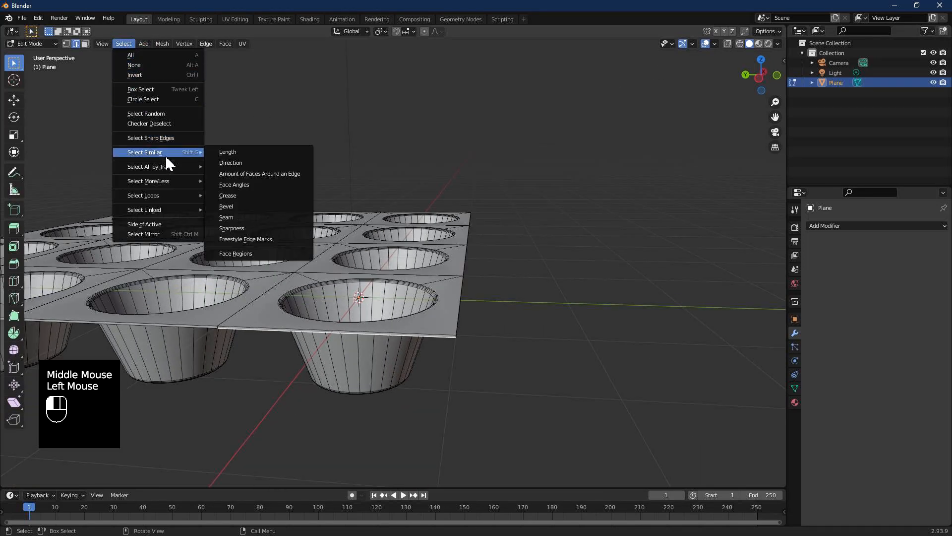
left_click(225, 152)
Step: Deselect the grid edges between the cups in a see-through top view, keeping only the tray's outer border selected
middle_click_drag(466, 221, 481, 258)
key("KP_7")
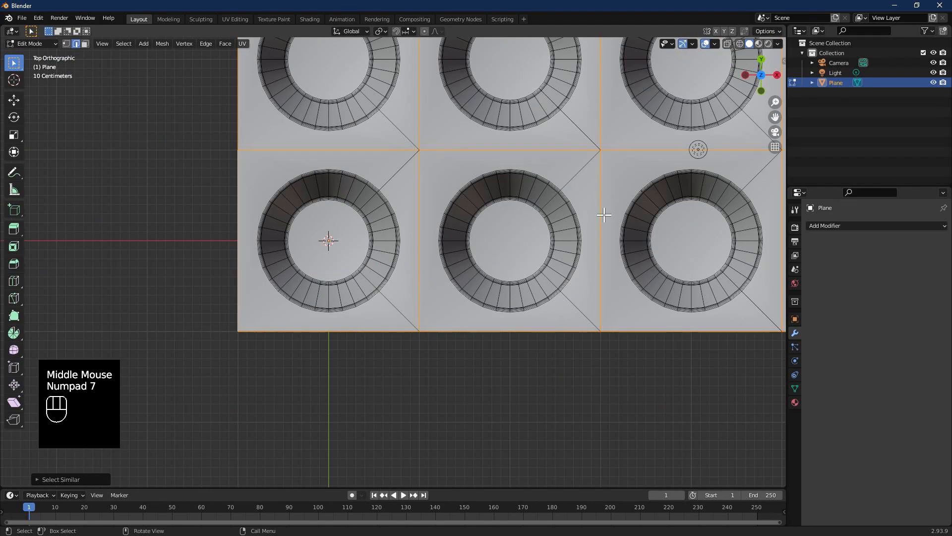
scroll(603, 214, "down", 3)
middle_click_drag(526, 213, 457, 198, "shift")
scroll(428, 240, "up", 1)
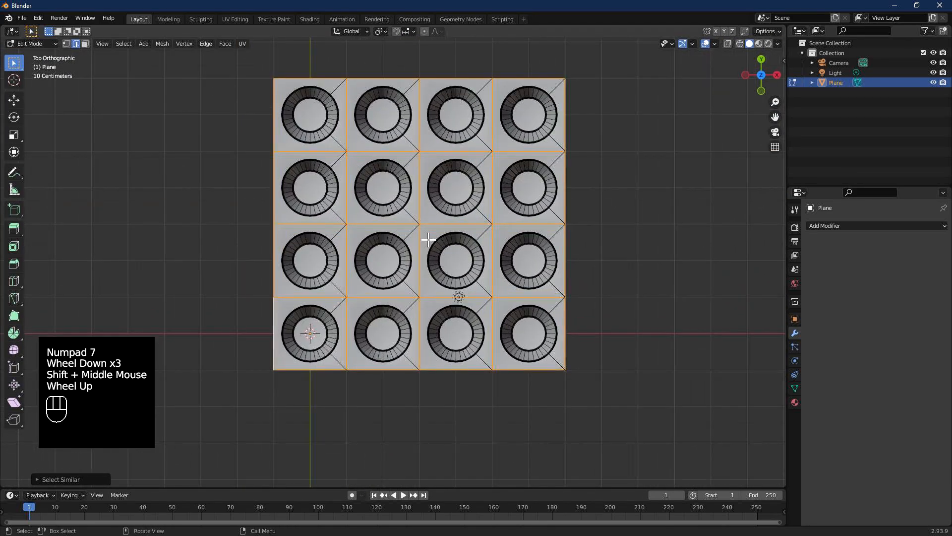
key("alt+z")
left_click_drag(330, 137, 523, 337, "ctrl")
left_click_drag(514, 135, 528, 338, "ctrl")
left_click_drag(540, 139, 540, 139, "ctrl")
left_click_drag(323, 138, 325, 341, "ctrl")
Step: Set the edges' Mean Bevel Weight to 1 for the selected border and return to solid Object Mode
middle_click_drag(381, 337, 413, 245)
scroll(427, 221, "up", 1)
key("n")
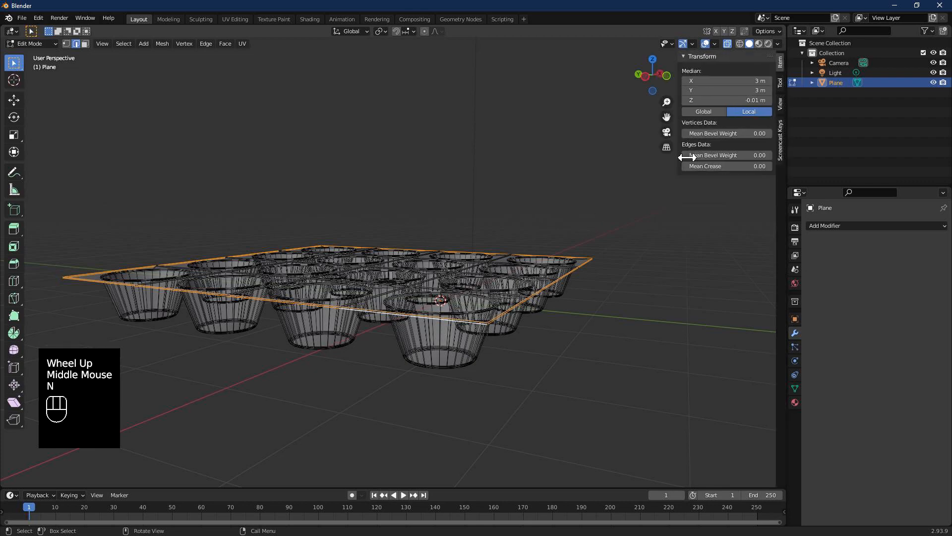
left_click(744, 155)
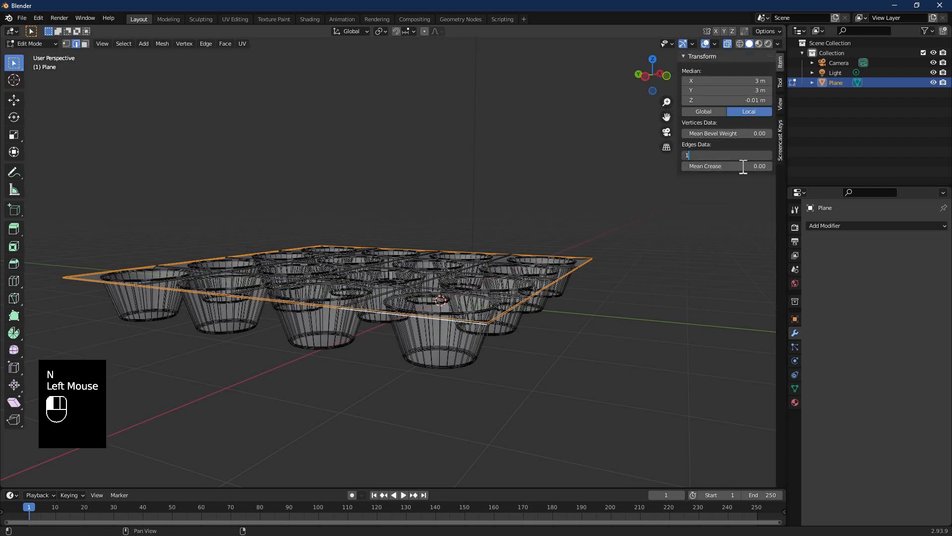
type("1")
key("Return")
middle_click_drag(626, 216, 577, 254)
key("alt+z")
key("Tab")
Step: Add a Bevel modifier to the tray and set its limit method to Weight
left_click(827, 226)
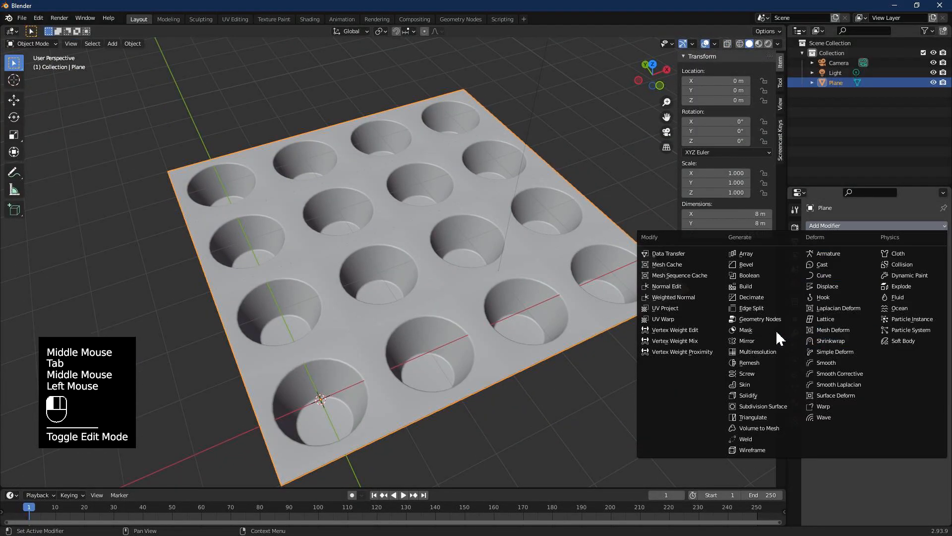
left_click(751, 265)
middle_click_drag(748, 267, 490, 255)
scroll(452, 328, "up", 3)
scroll(489, 331, "down", 1)
key("Tab")
key("Tab")
scroll(409, 329, "up", 1)
scroll(490, 255, "up", 2)
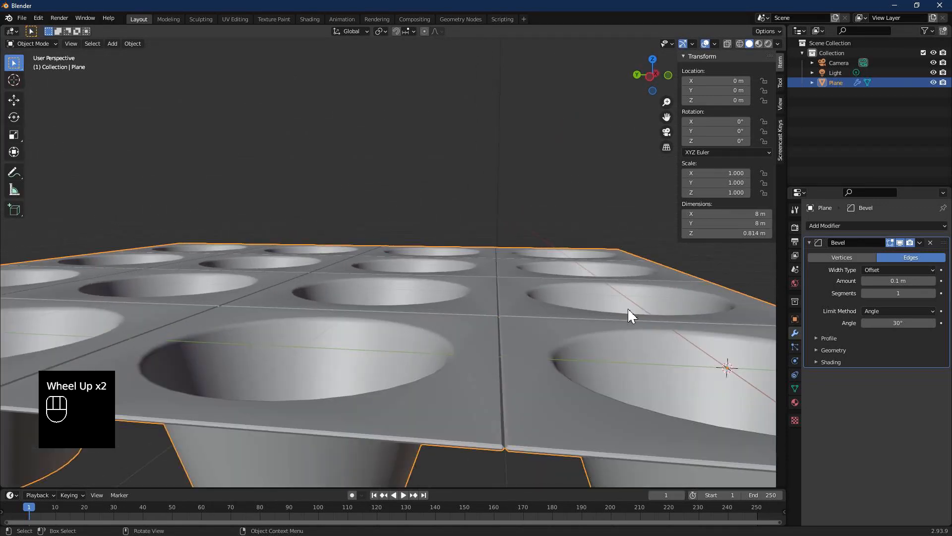
left_click(884, 313)
left_click(879, 343)
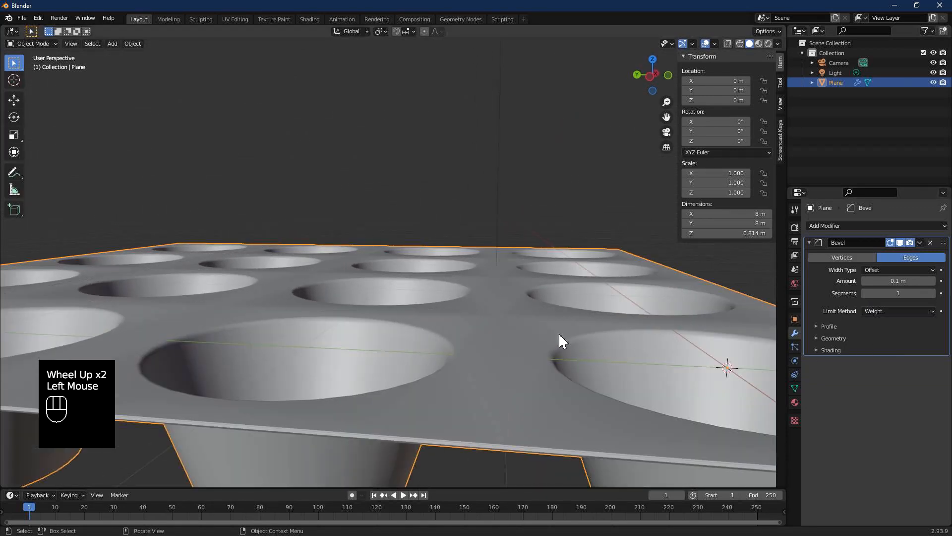
Step: Set the Bevel modifier to 3 segments with an amount of 0.09 m and check the tray's corners
scroll(534, 337, "up", 1)
scroll(516, 346, "down", 2)
middle_click_drag(501, 353, 449, 348)
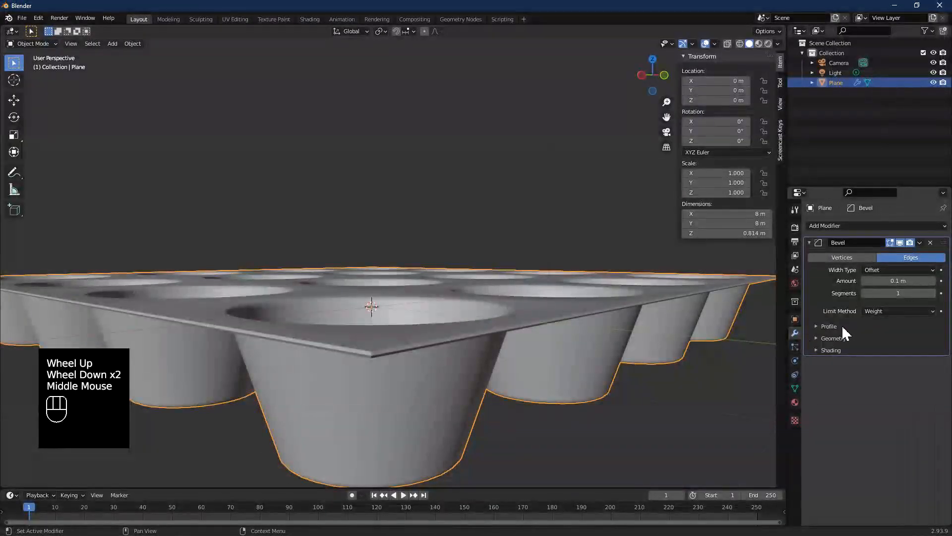
left_click(933, 293)
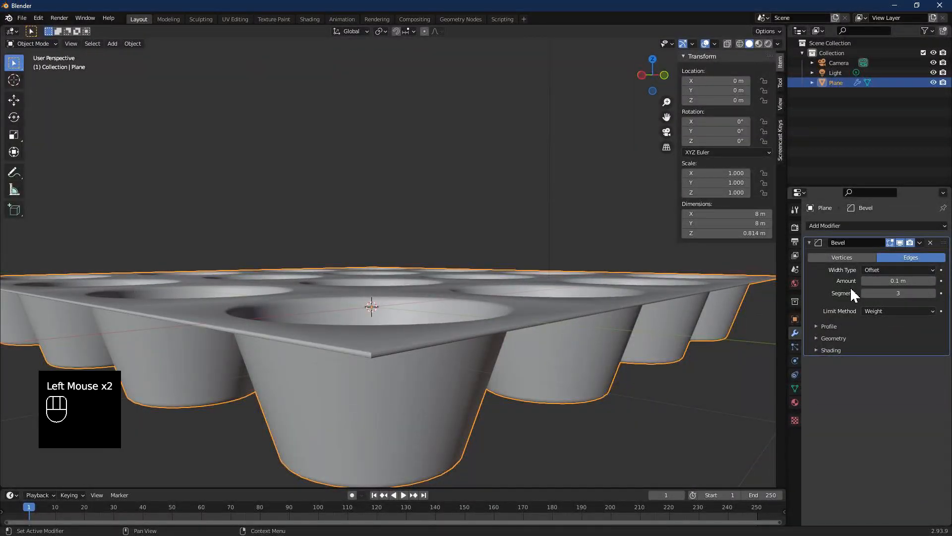
left_click(863, 282)
middle_click_drag(426, 350, 416, 375)
key("Tab")
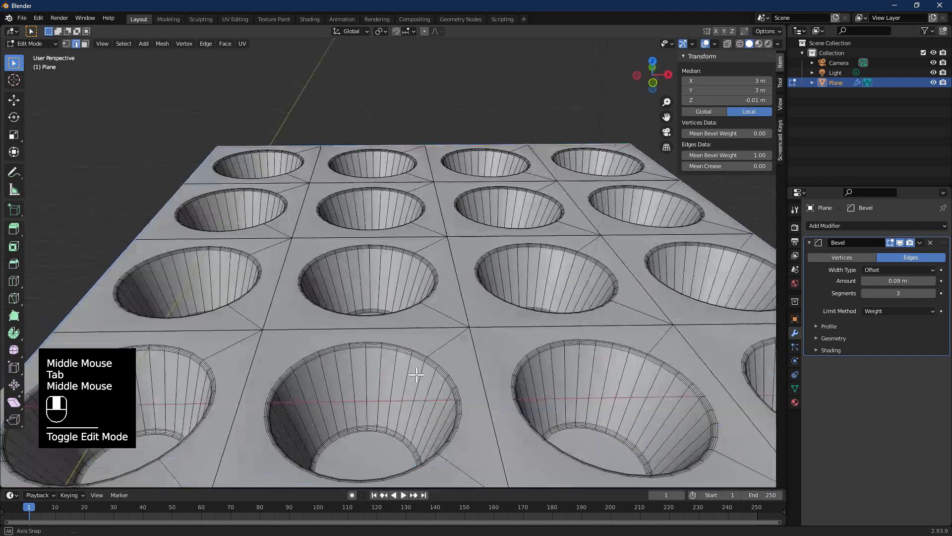
key("Tab")
scroll(454, 322, "down", 1)
middle_click_drag(454, 322, 323, 300)
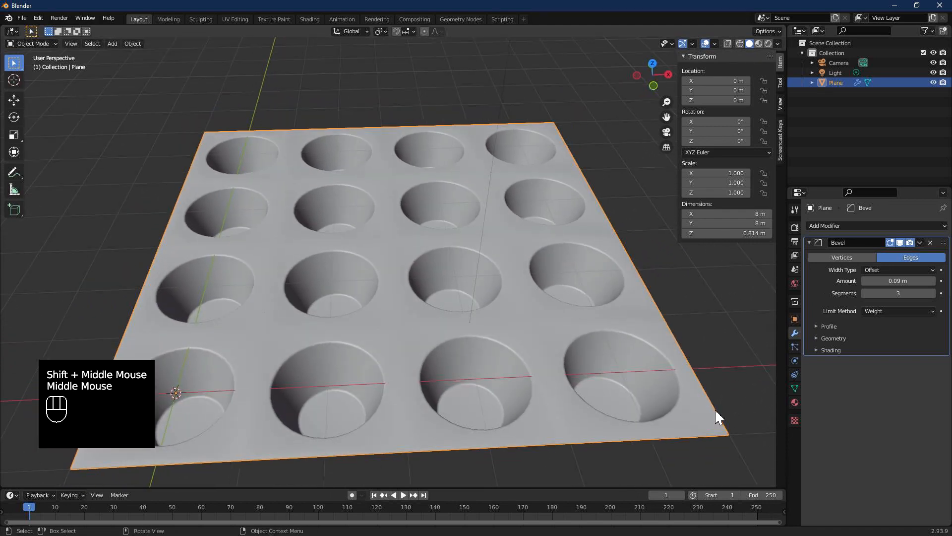
Step: Create a new material for the tray and switch to the Shading workspace
left_click(795, 402)
left_click(865, 271)
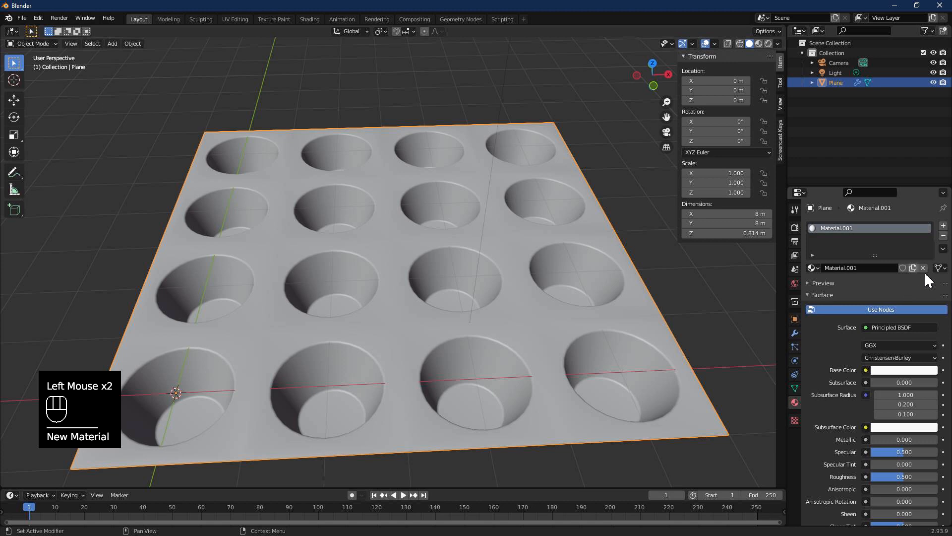
left_click(308, 19)
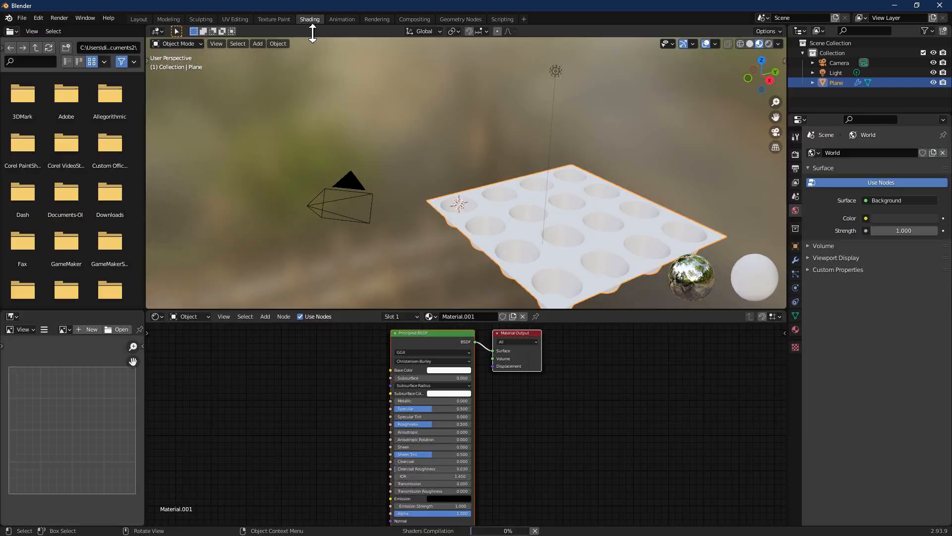
middle_click_drag(557, 230, 469, 191)
scroll(298, 402, "down", 2)
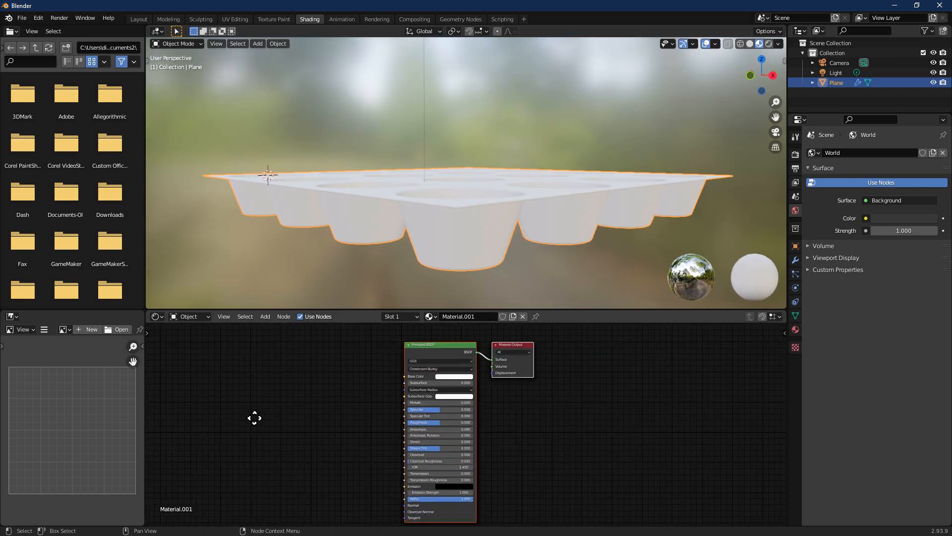
Step: Add Texture Coordinate and Mapping nodes and link the Object output to the Mapping node's Vector input
middle_click_drag(255, 417, 349, 410)
left_click(230, 403)
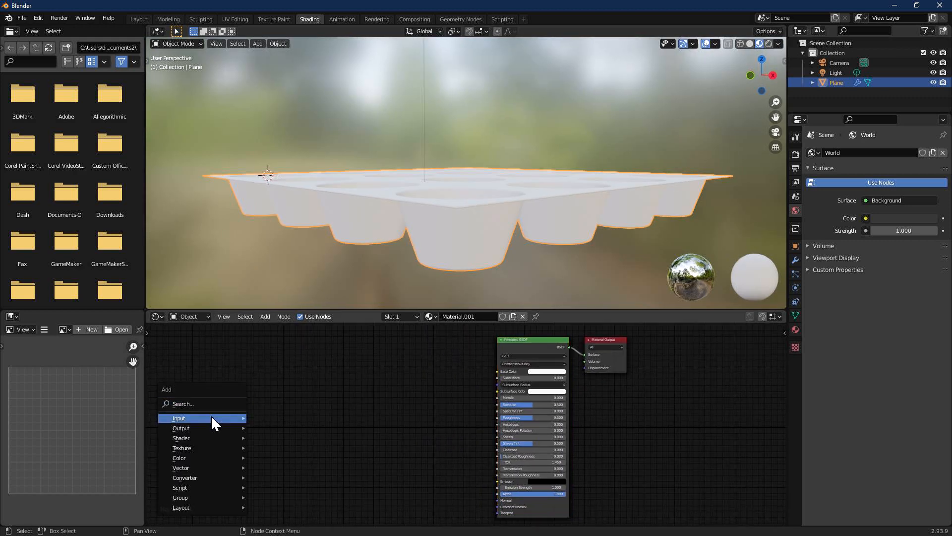
mouse_move(212, 419)
left_click(299, 363)
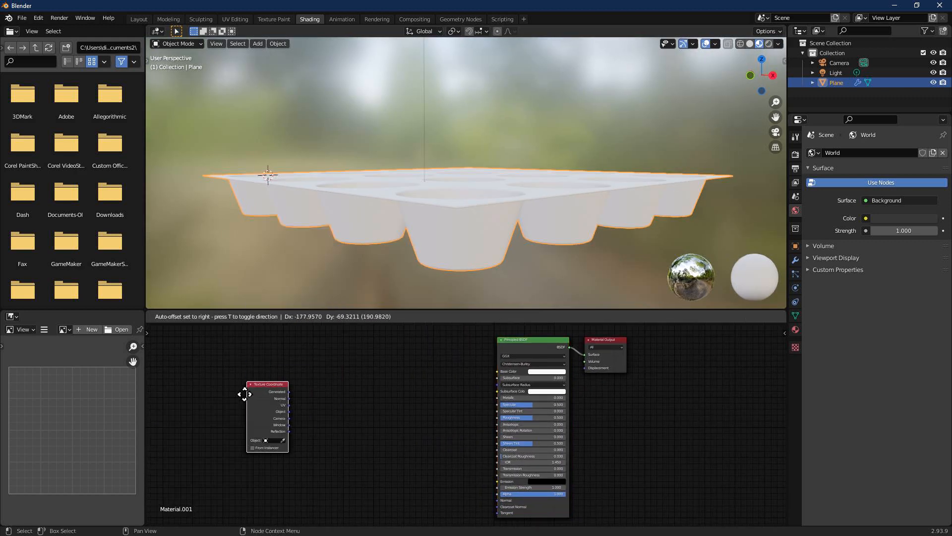
key("shift+a")
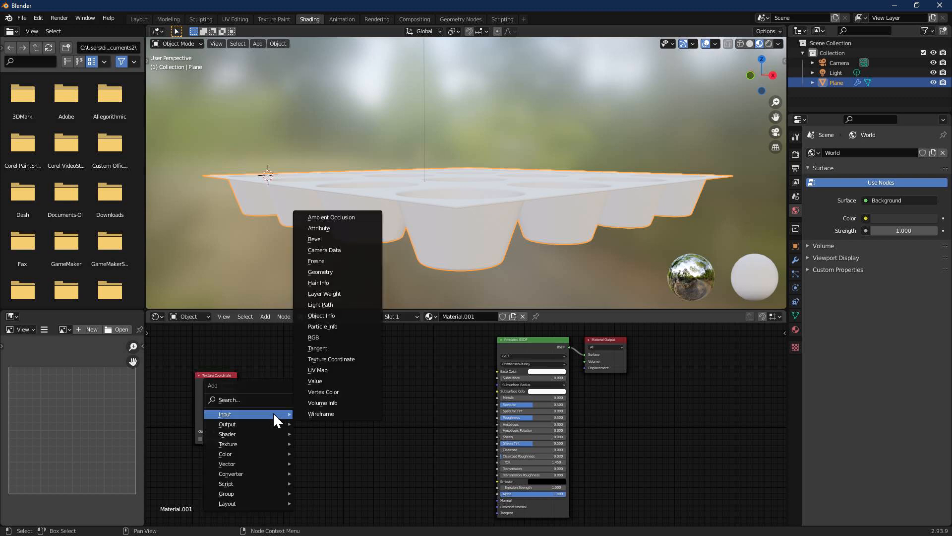
mouse_move(261, 464)
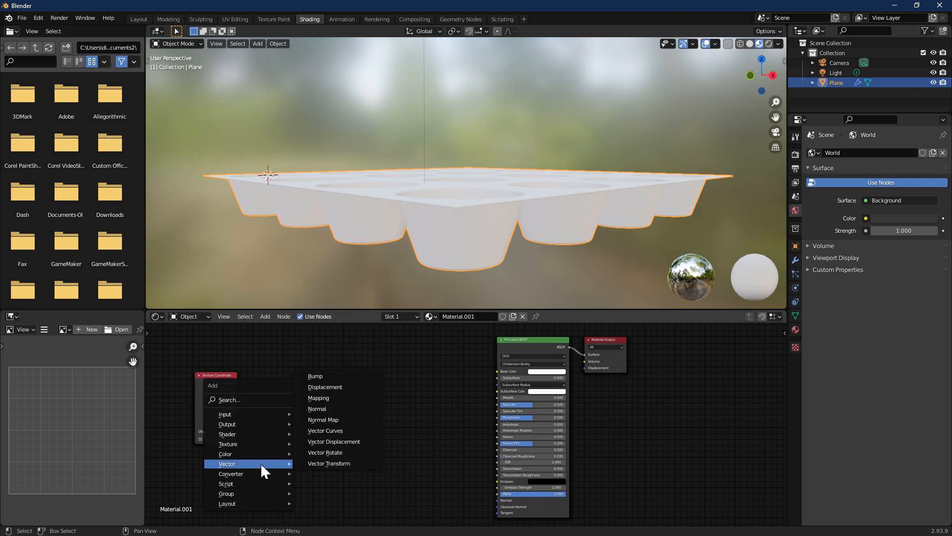
left_click(317, 398)
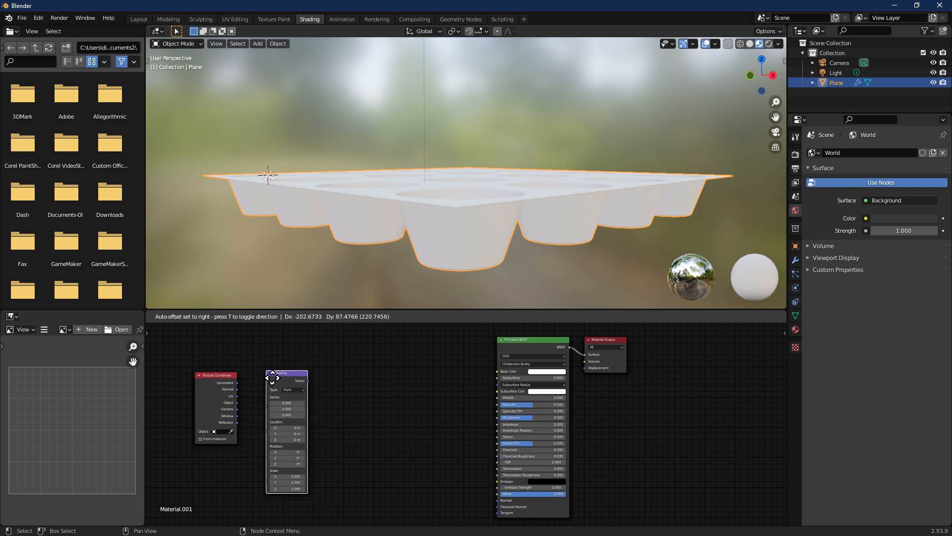
left_click(260, 374)
scroll(258, 389, "up", 2)
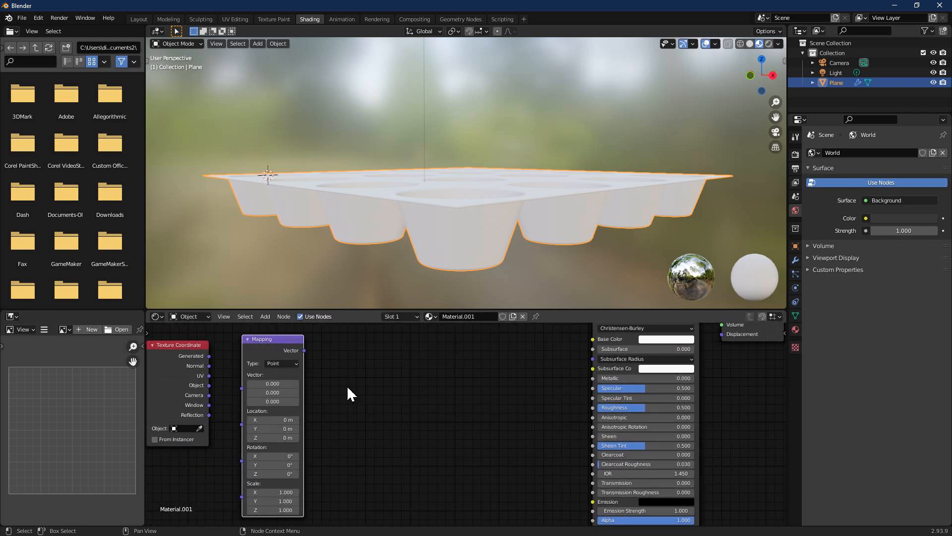
left_click_drag(209, 385, 242, 388)
Step: Add a Musgrave Texture node after the Mapping node and link the mapping vector into it
scroll(328, 401, "right", 2, "ctrl")
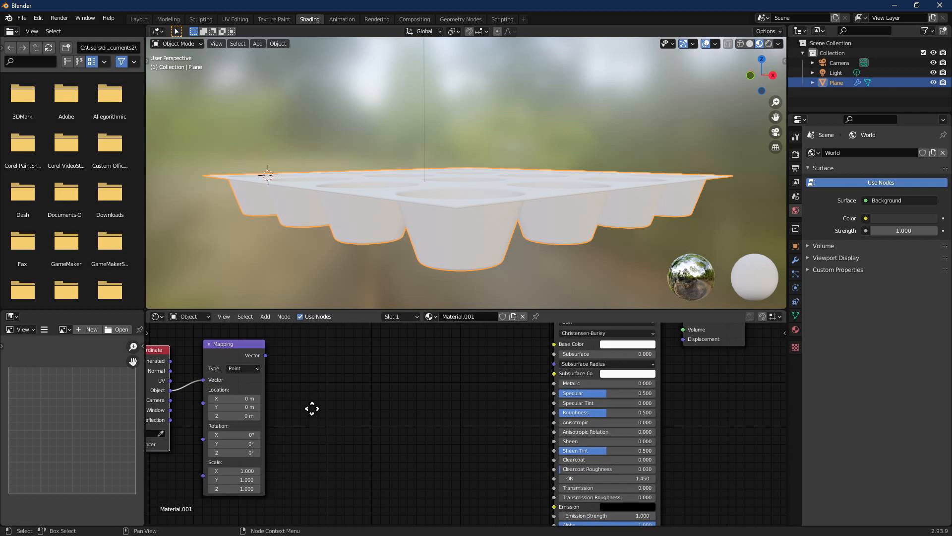
key("shift+a")
mouse_move(289, 386)
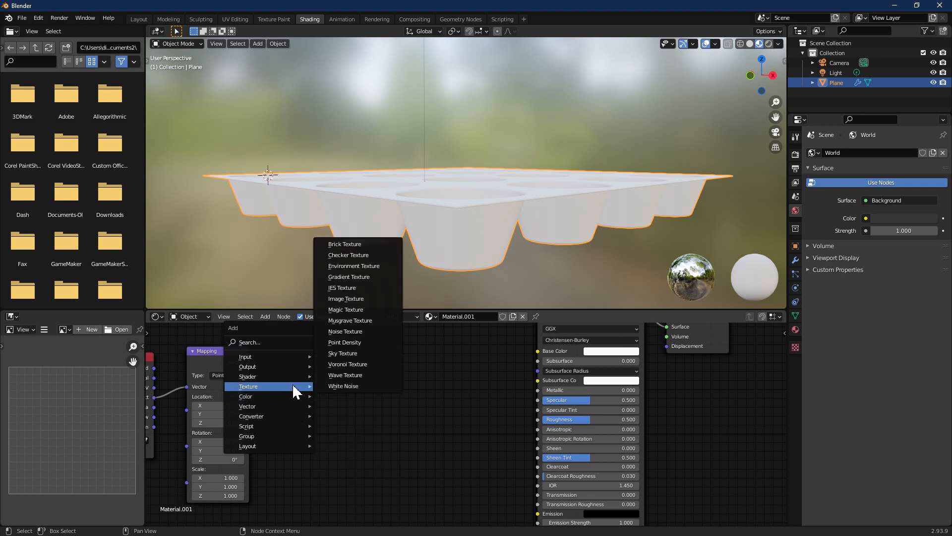
left_click(364, 319)
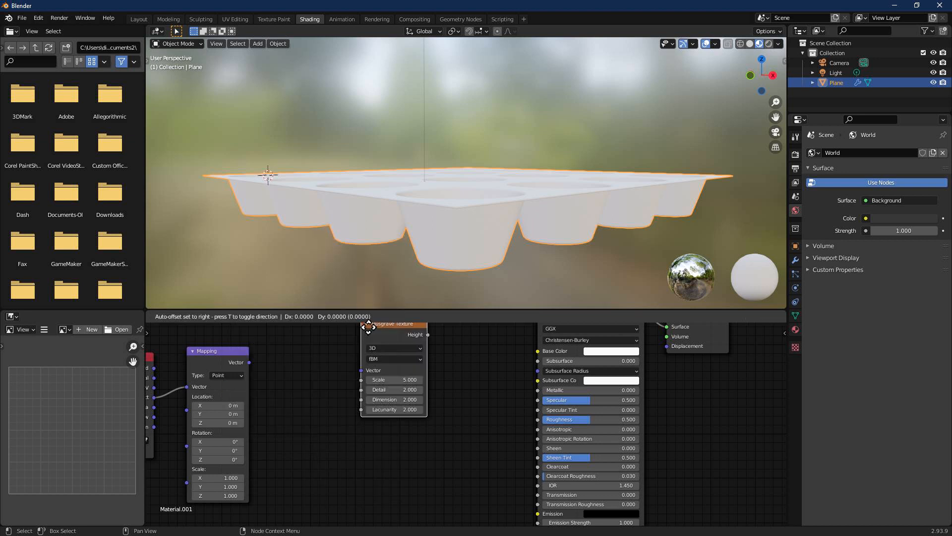
left_click(292, 387)
left_click_drag(293, 434, 294, 435)
Step: Add a Bump node fed by the Musgrave height and link its Normal output to the Principled BSDF's Normal input
middle_click_drag(397, 446, 342, 425)
key("shift+a")
mouse_move(347, 422)
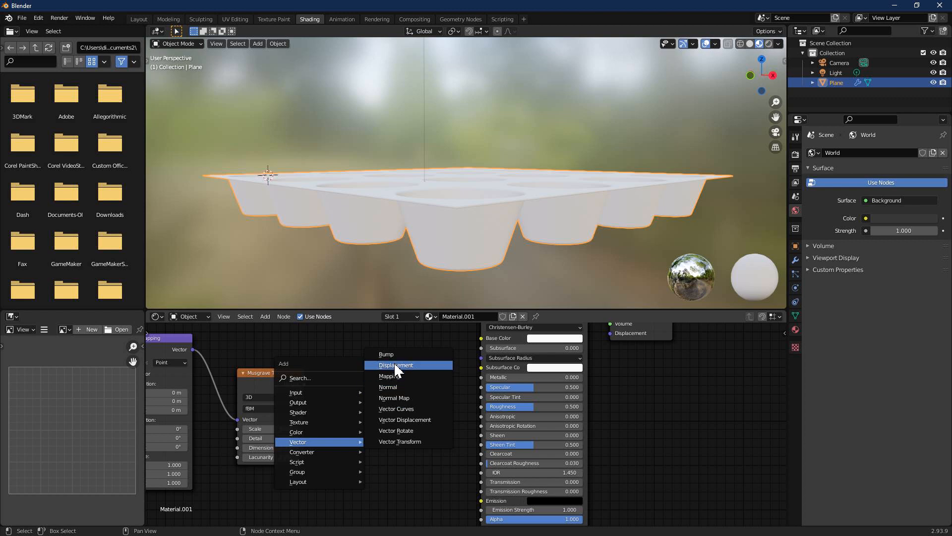
left_click(386, 354)
left_click(395, 419)
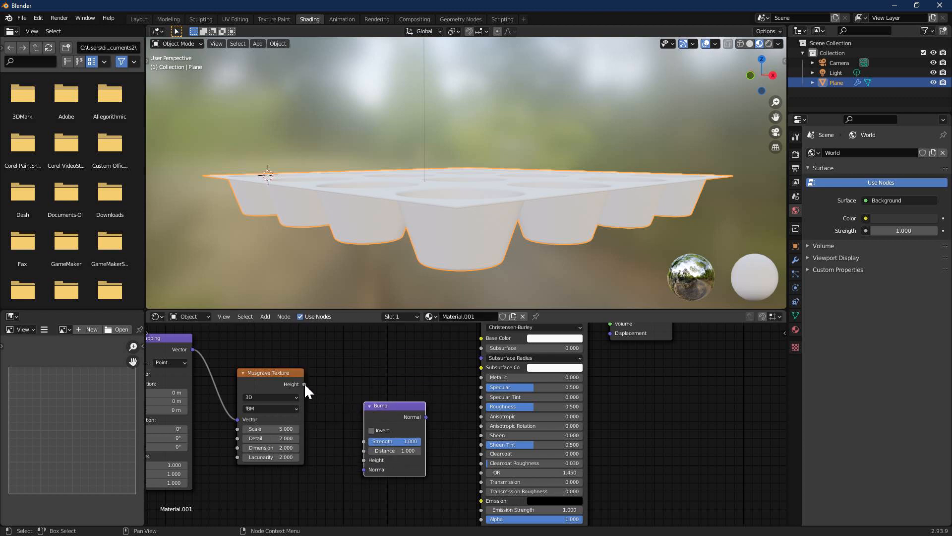
middle_click_drag(440, 452, 385, 394)
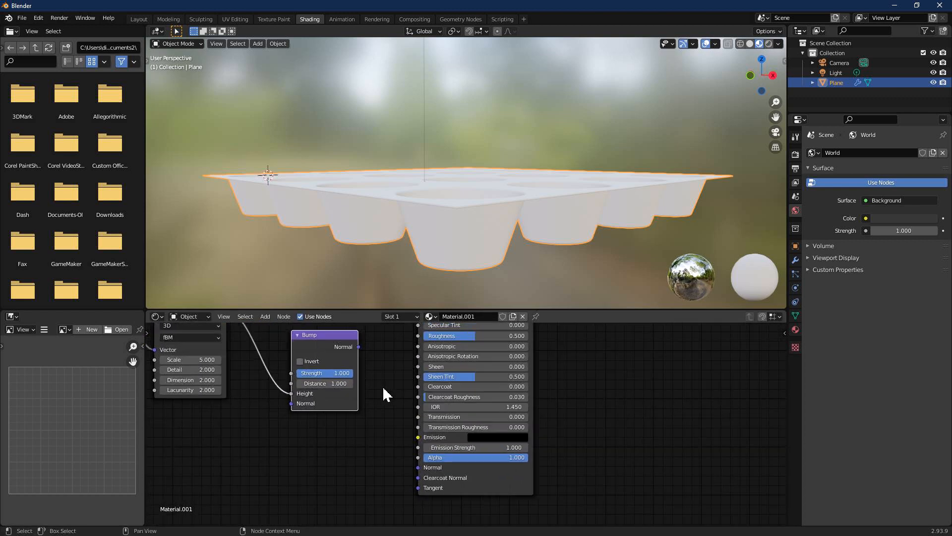
scroll(367, 370, "up", 1)
left_click_drag(392, 478, 415, 479)
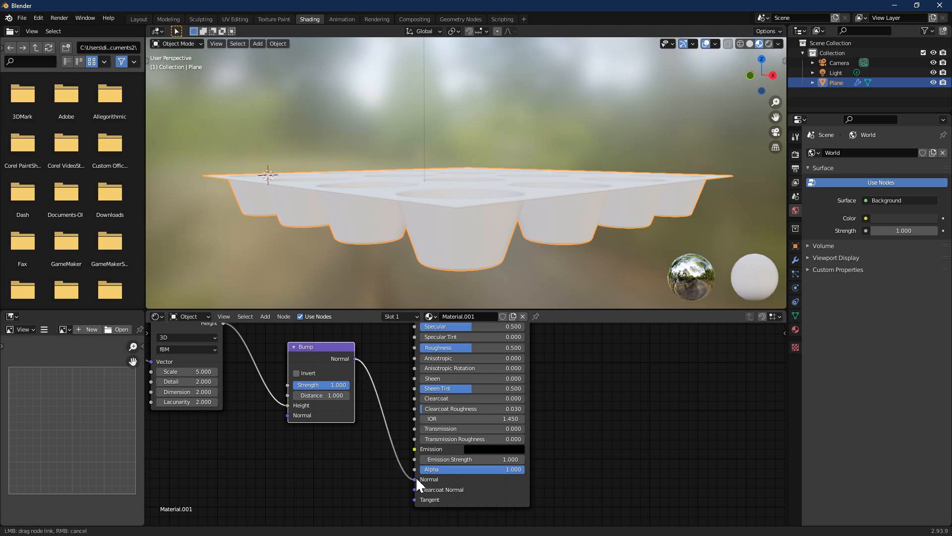
middle_click_drag(498, 282, 442, 230)
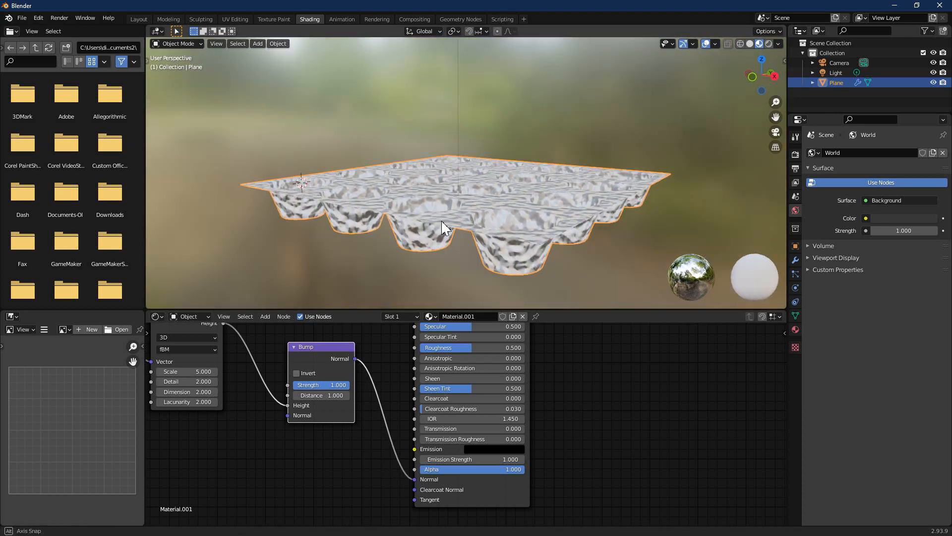
Step: Darken the Principled BSDF's base color to a grey with value 0.113 and raise Metallic to 0.982
middle_click_drag(563, 369, 509, 450)
left_click(455, 355)
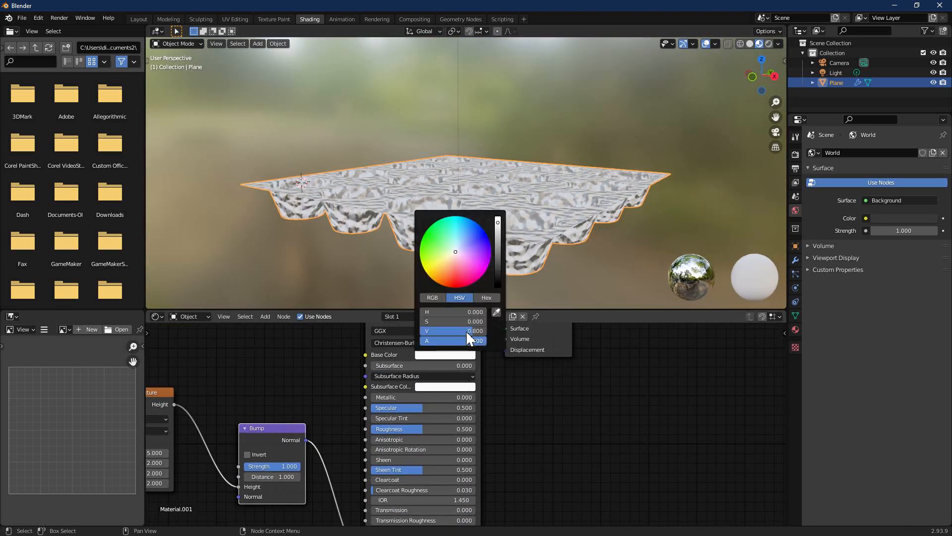
left_click_drag(494, 232, 498, 263)
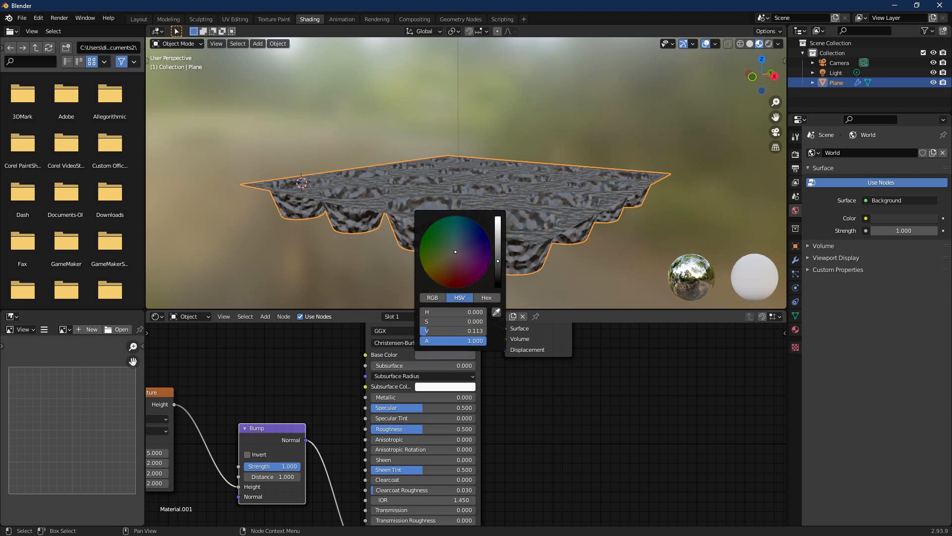
left_click_drag(391, 397, 494, 397)
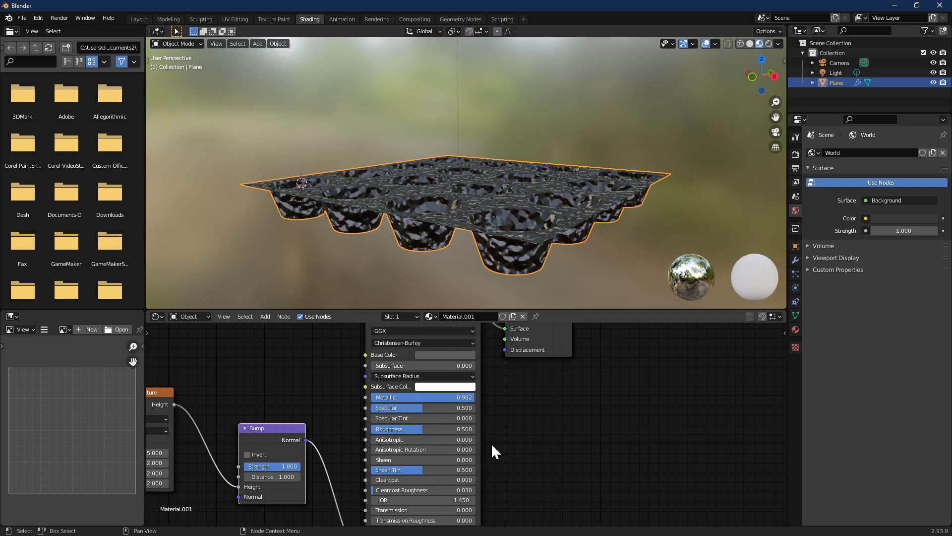
Step: Reduce the Bump strength to 0.133 and the Musgrave Texture scale to 2.3
middle_click_drag(446, 222, 506, 218)
left_click_drag(282, 466, 251, 466)
middle_click_drag(255, 433, 375, 451)
left_click_drag(248, 469, 218, 469)
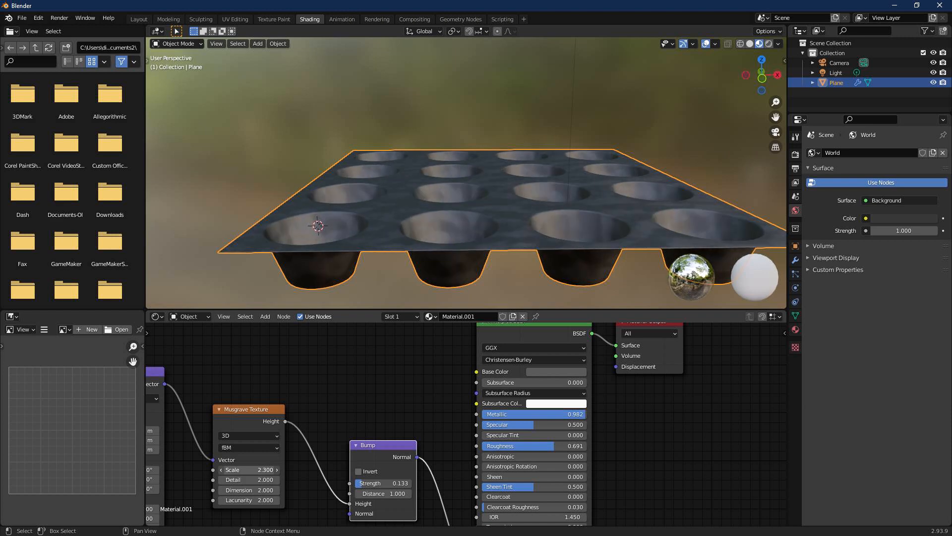
Step: Raise the Musgrave Texture detail to 16 and set the Bump strength to 0.158
middle_click_drag(367, 263, 479, 214)
scroll(442, 123, "up", 5)
middle_click_drag(407, 171, 477, 132)
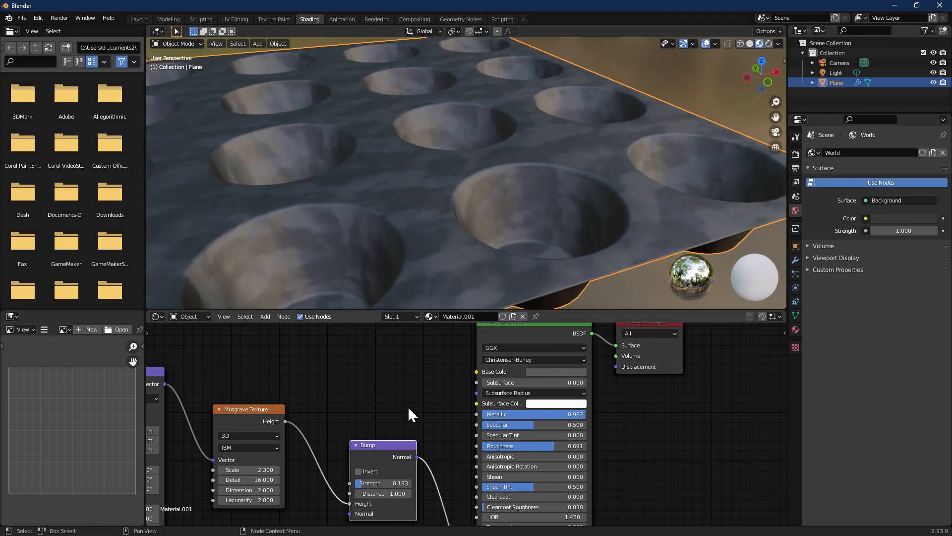
left_click_drag(378, 483, 386, 483)
middle_click_drag(462, 268, 470, 117)
middle_click_drag(563, 130, 283, 76)
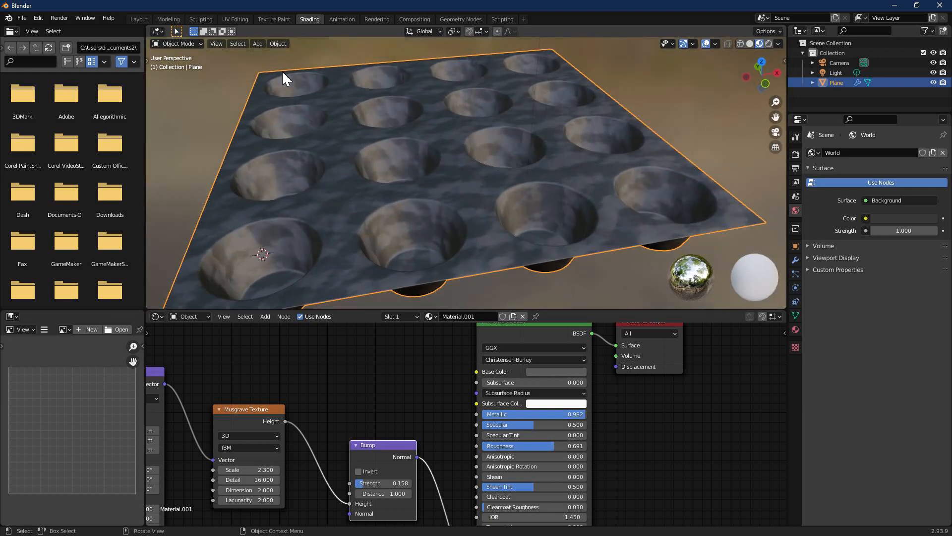
Step: Switch to the Layout workspace and show the viewport in material preview shading
left_click(140, 19)
scroll(395, 247, "down", 2)
left_click(758, 44)
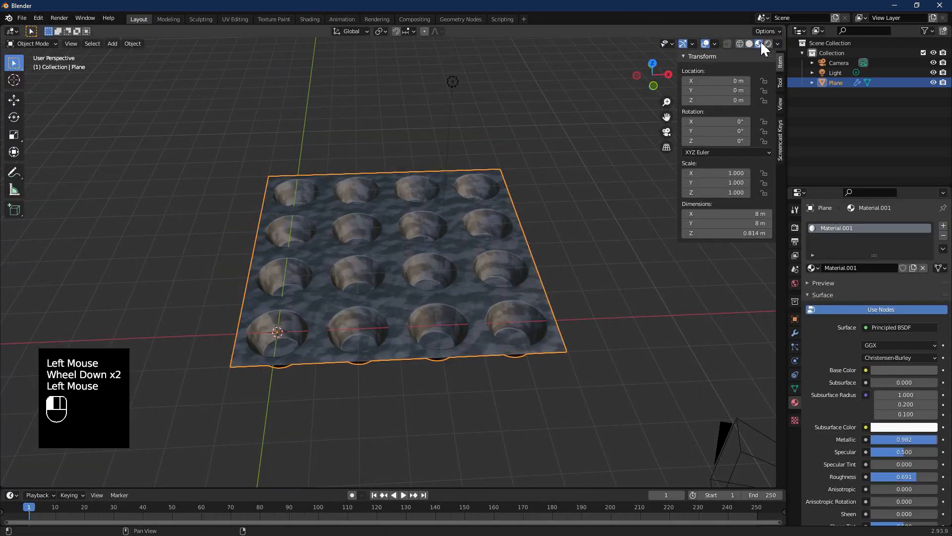
scroll(360, 305, "up", 1)
middle_click_drag(360, 304, 364, 303)
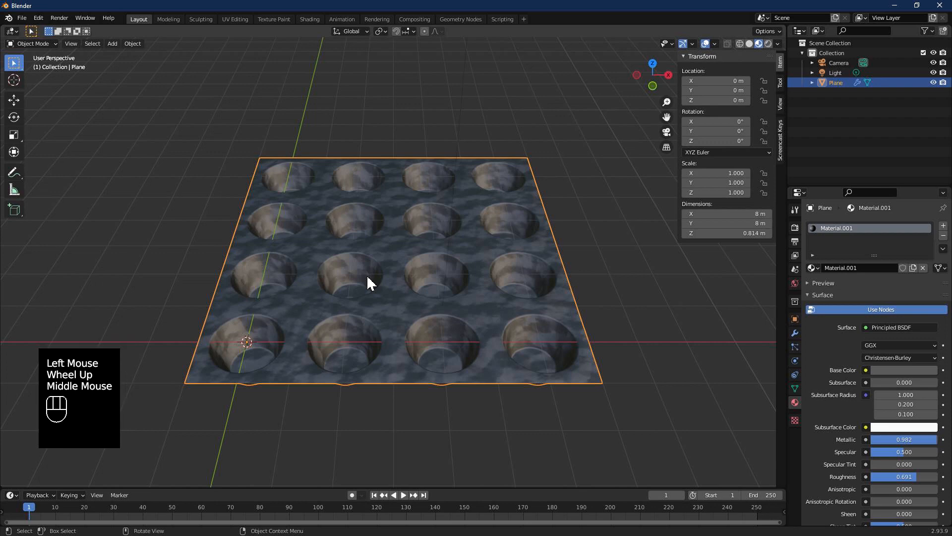
Step: Move the tray in top view with snapping to -3 m on X and -3 m on Y
key("KP_7")
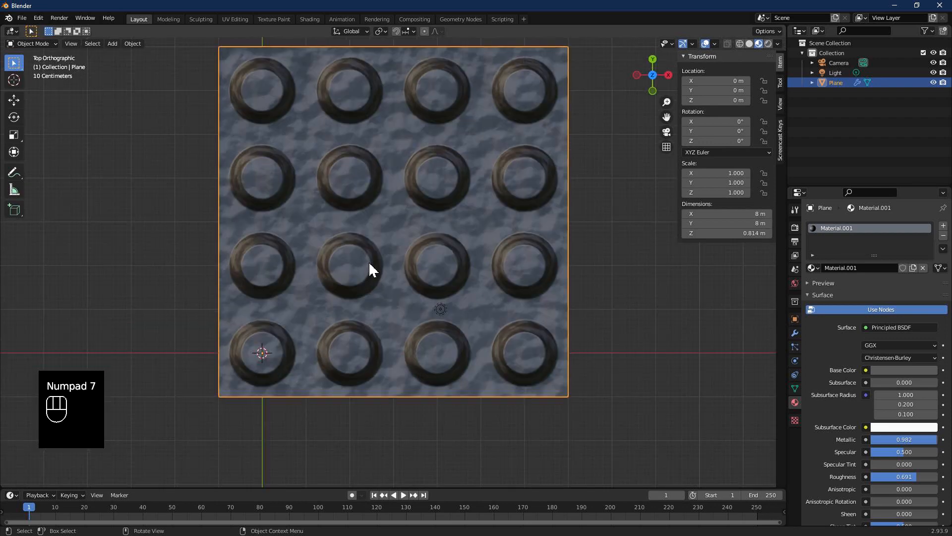
left_click(14, 100)
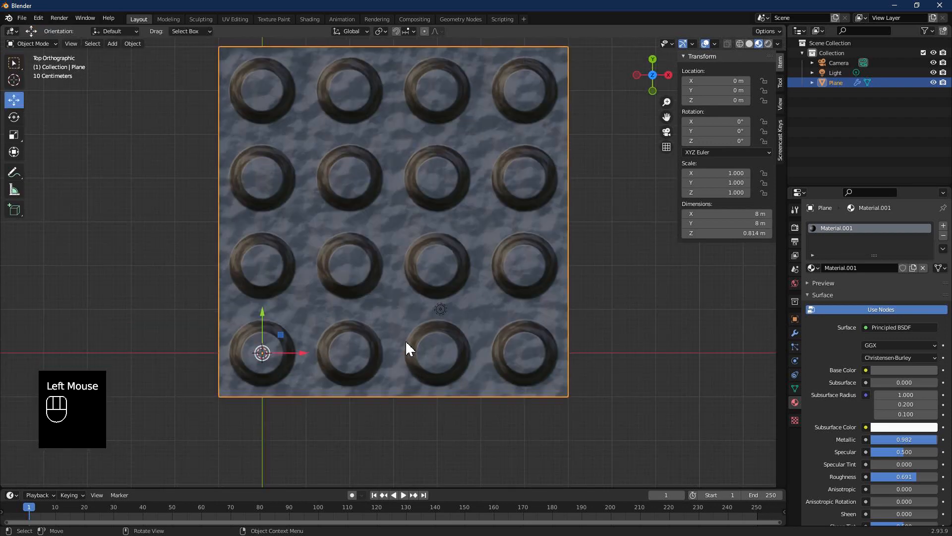
left_click_drag(300, 365, 195, 354, "ctrl")
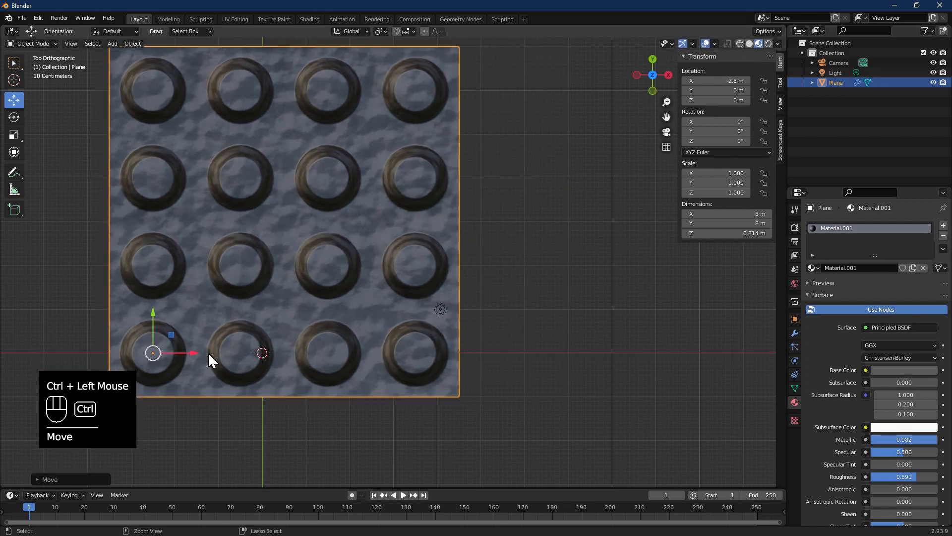
key("ctrl+z")
scroll(420, 344, "down", 2)
left_click_drag(351, 328, 294, 327, "ctrl")
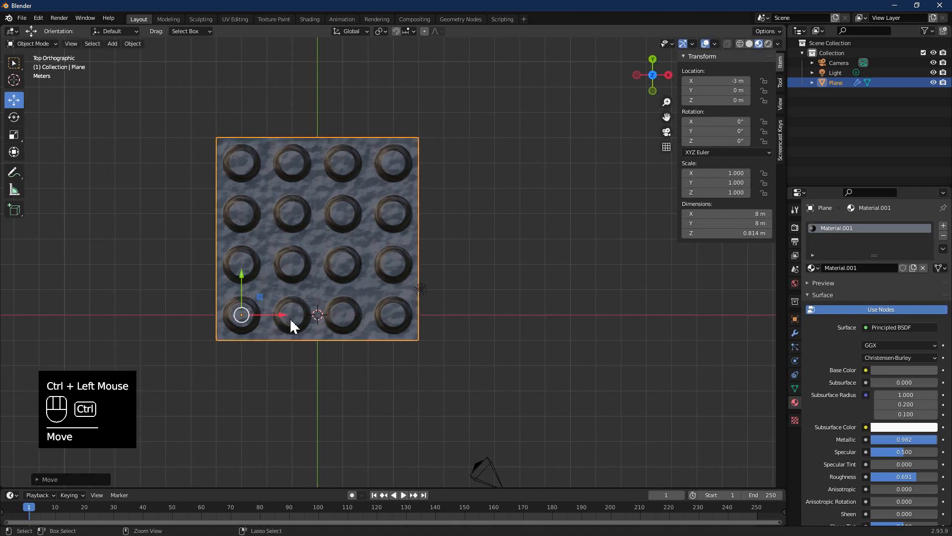
left_click_drag(242, 283, 251, 362, "ctrl")
Step: Add a mesh plane at the world origin and scale it by 25 in Edit Mode as a floor
middle_click_drag(378, 313, 422, 315)
scroll(354, 269, "up", 3)
scroll(389, 292, "down", 1)
left_click(513, 227)
key("shift+a")
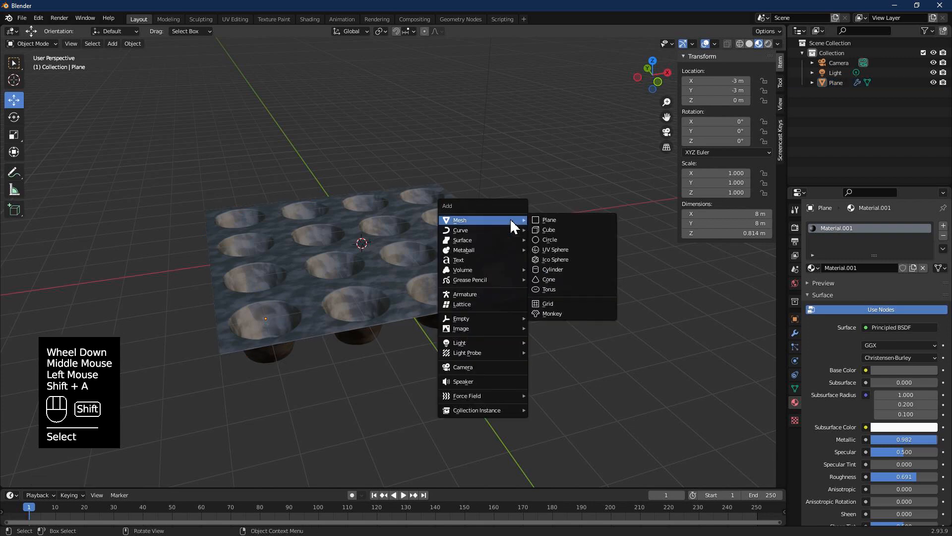
left_click(553, 221)
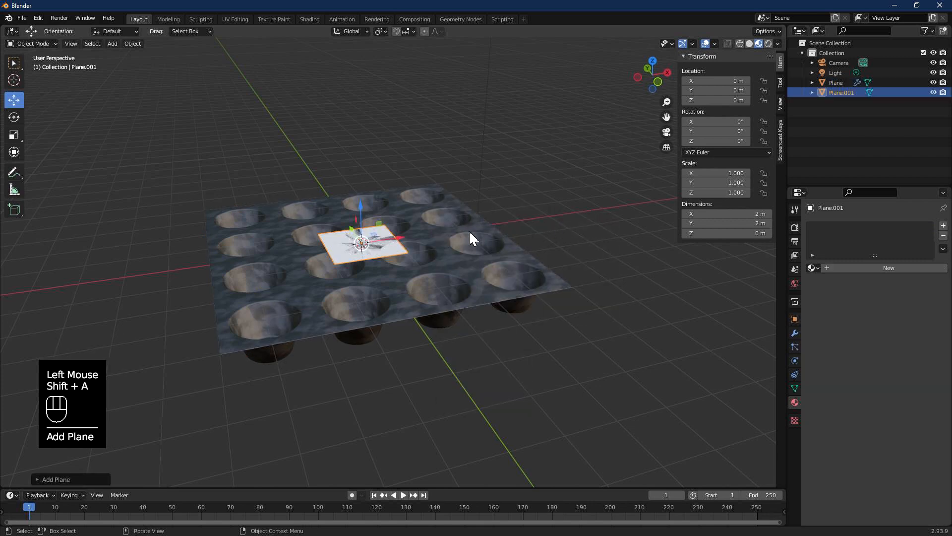
key("Tab")
key("s")
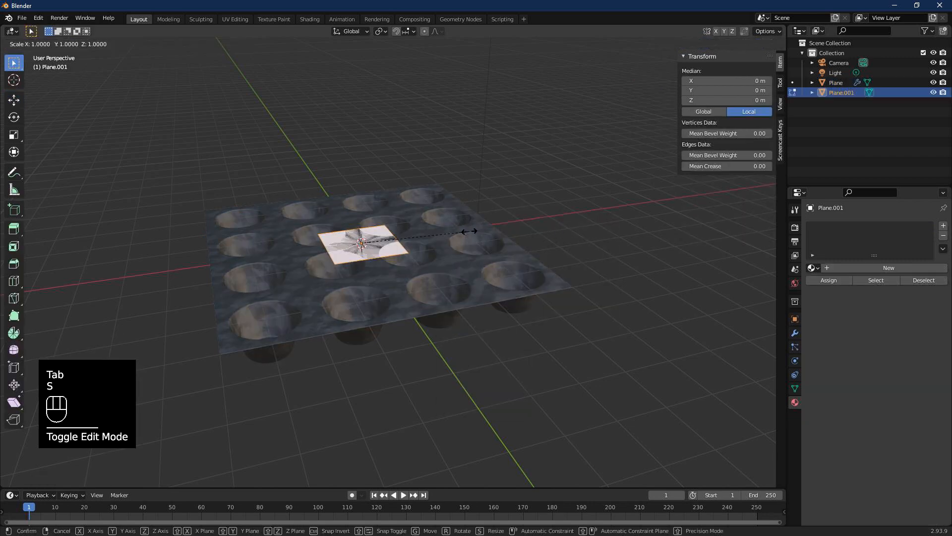
key("2")
key("5")
left_click(475, 238)
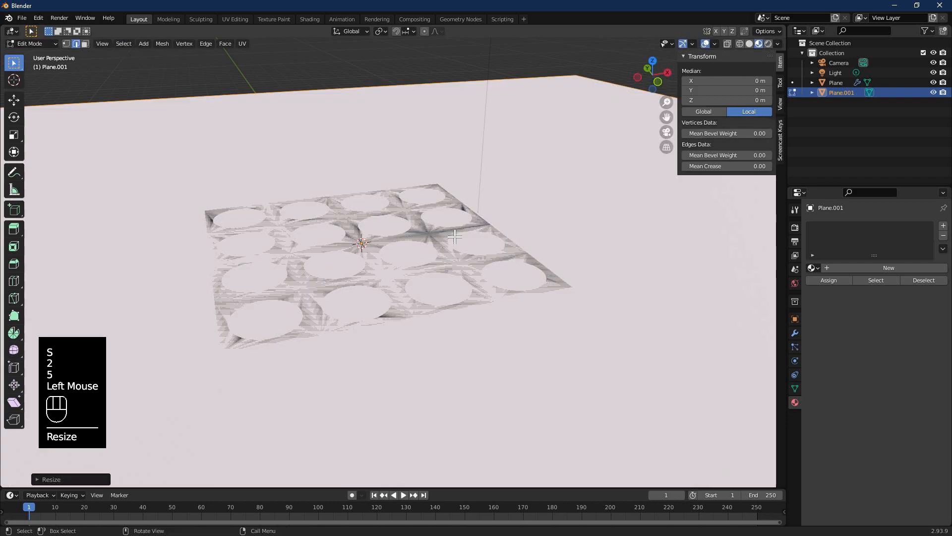
Step: Lower the floor plane along Z to about -0.879 m beneath the tray and switch to rendered viewport shading
key("g")
key("z")
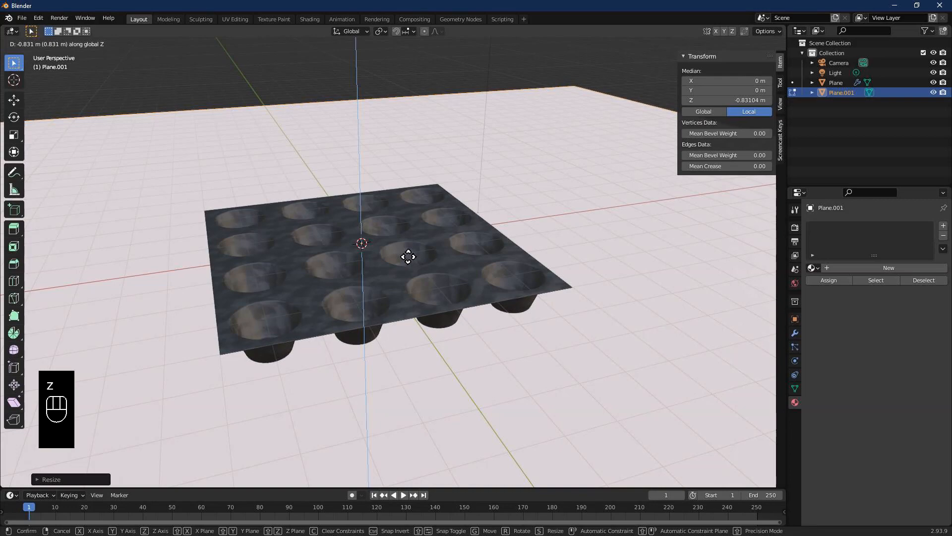
left_click(406, 257)
middle_click_drag(449, 279, 469, 305)
left_click(768, 44)
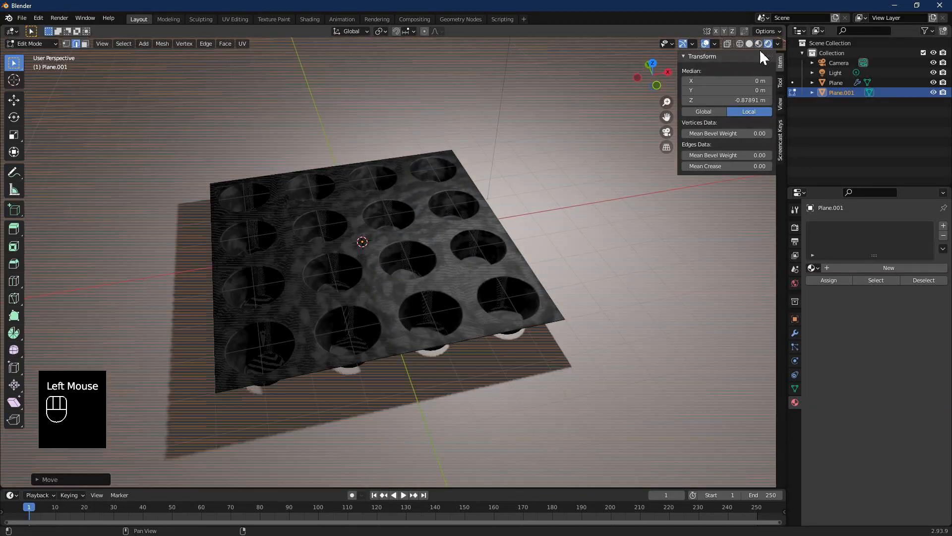
middle_click_drag(529, 300, 567, 283)
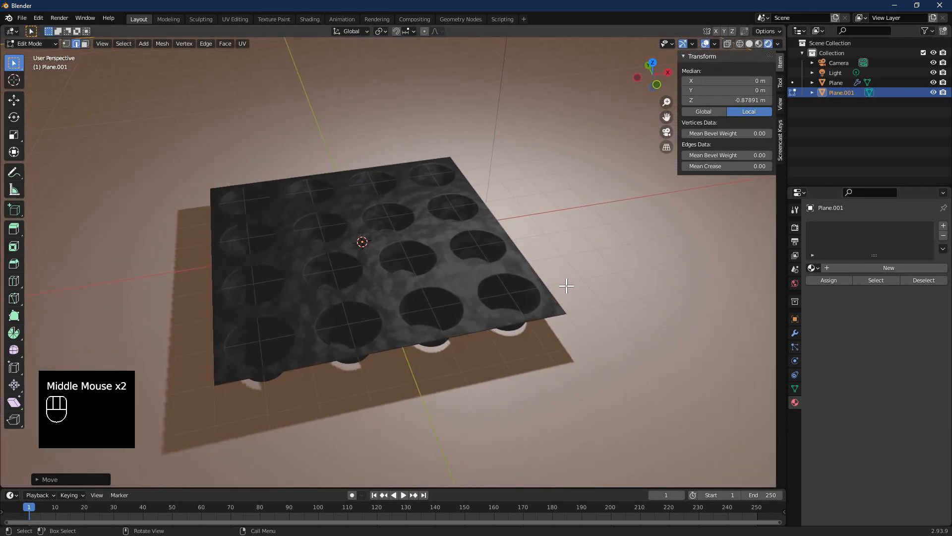
Step: Return to Object Mode, set the render engine to Cycles on GPU Compute, and enable NLM render denoising
key("Tab")
left_click(795, 228)
left_click_drag(898, 225, 884, 256)
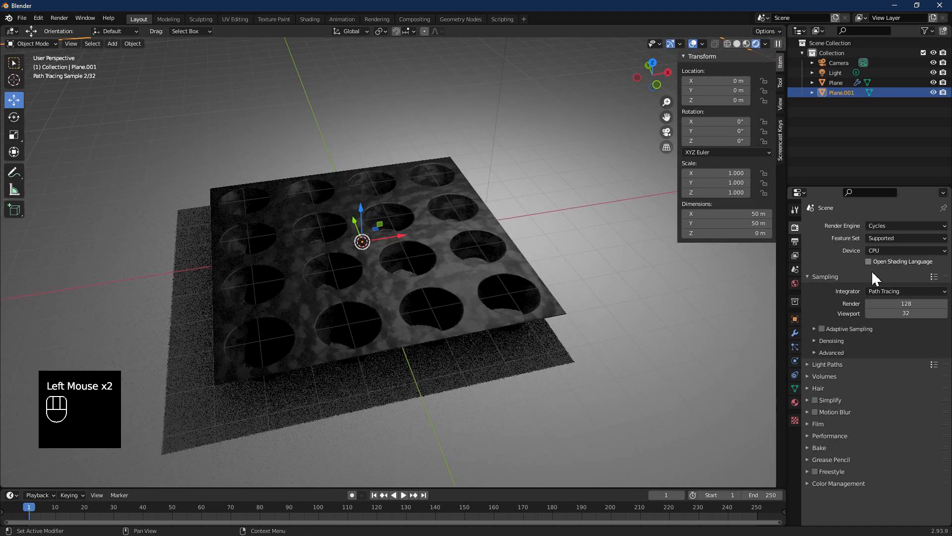
left_click(899, 274)
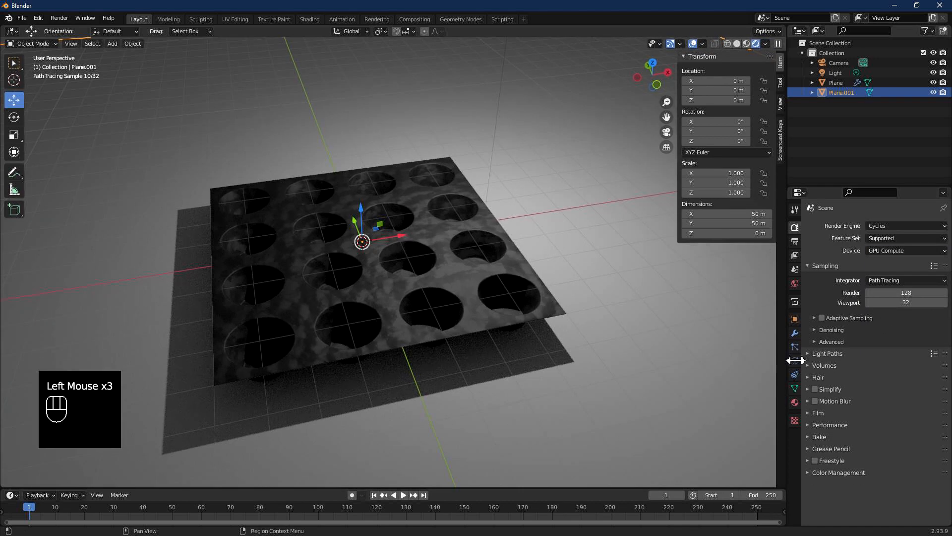
left_click(823, 330)
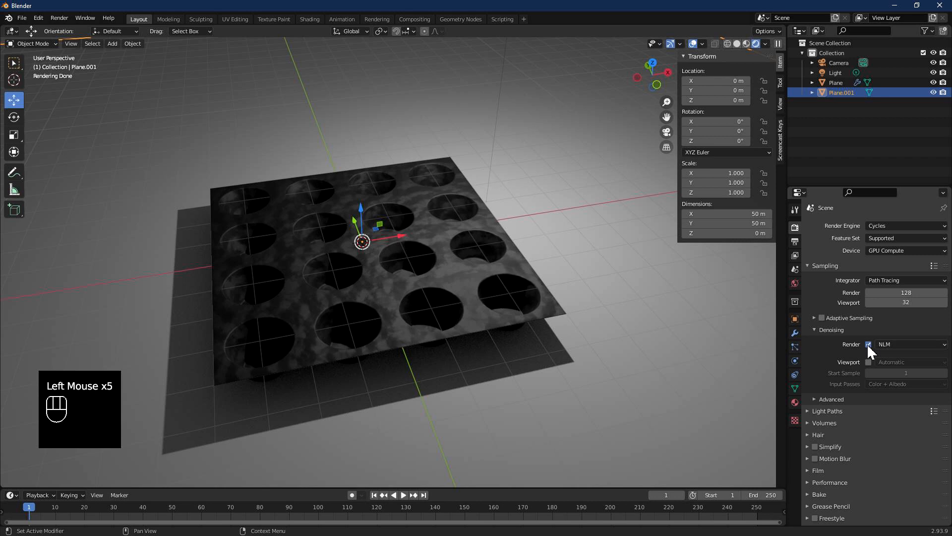
Step: Select the scene light and change its type to Area
left_click(835, 73)
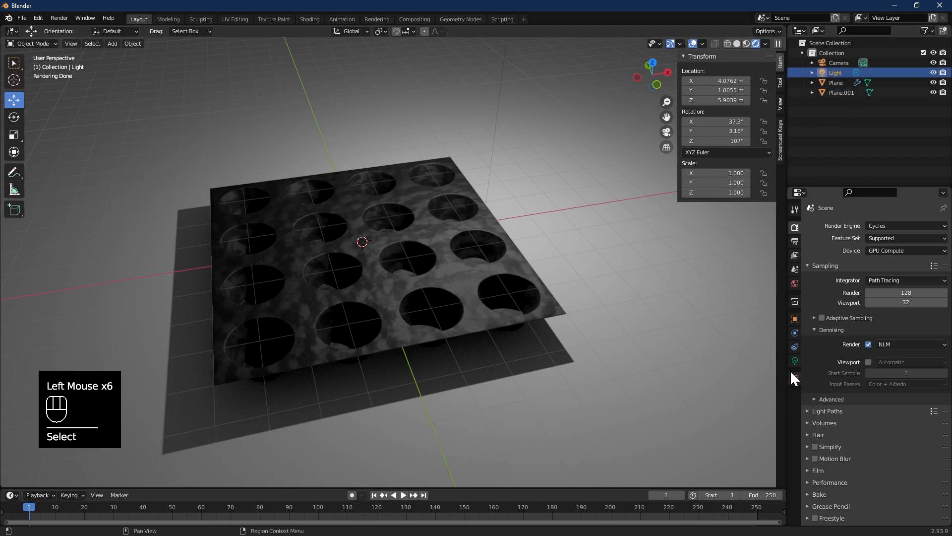
left_click(795, 361)
left_click(930, 267)
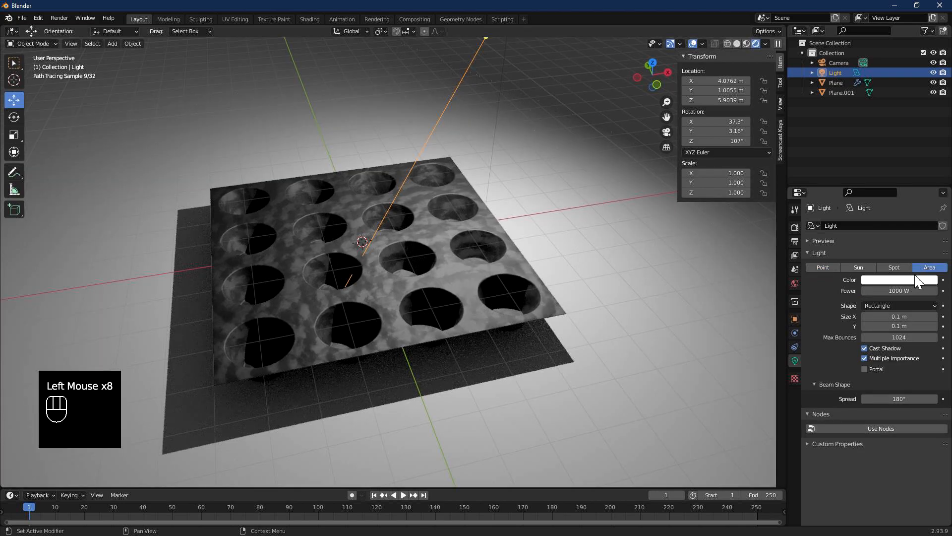
Step: Turn off Scene World lighting for the rendered viewport
middle_click_drag(522, 306, 520, 294, "shift")
middle_click_drag(397, 257, 550, 258, "shift")
scroll(426, 255, "up", 2)
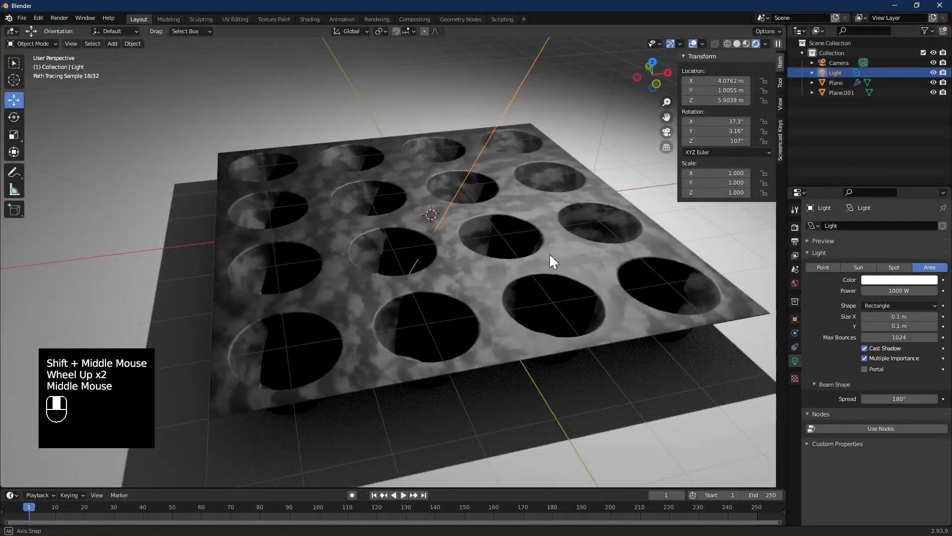
scroll(549, 253, "down", 1)
left_click(766, 45)
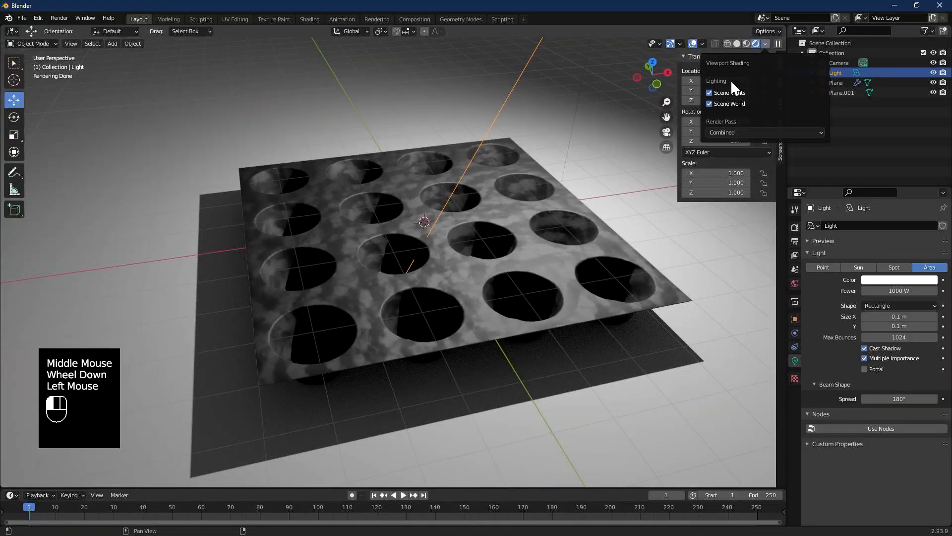
left_click(710, 104)
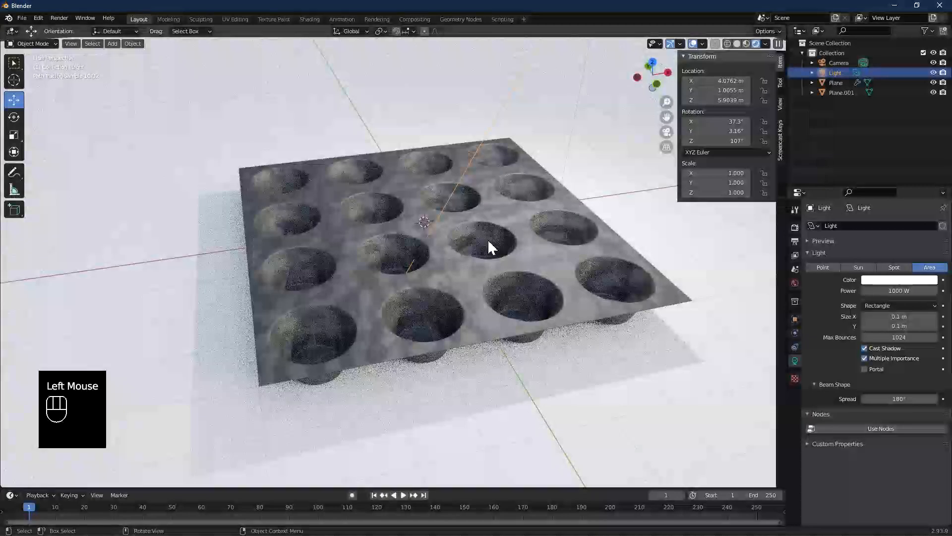
Step: Select the tray and set its material's Roughness to 0.529
mouse_move(493, 248)
middle_mouse_down()
mouse_move(505, 243)
mouse_move(421, 267)
mouse_move(454, 256)
mouse_move(505, 266)
mouse_move(446, 255)
mouse_move(470, 271)
middle_mouse_up()
scroll(424, 262, "up", 1)
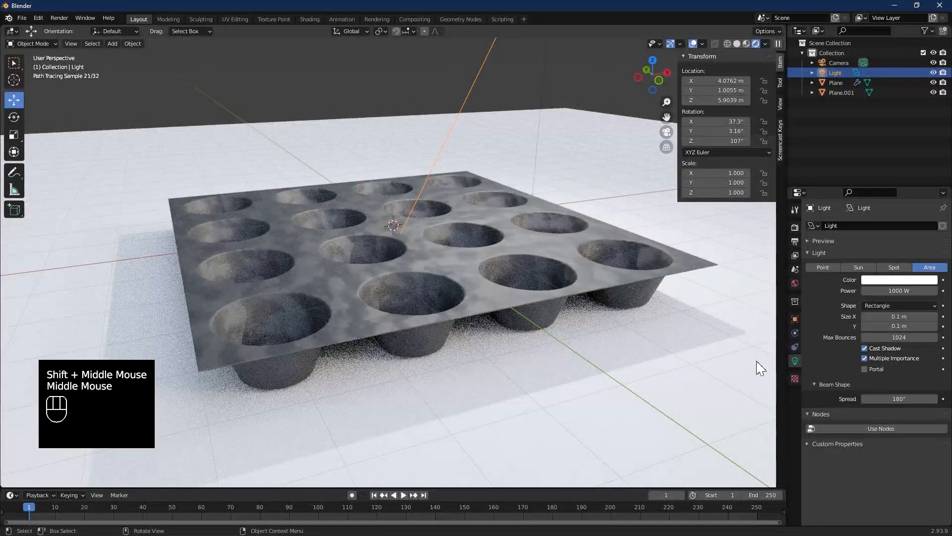
left_click(561, 285)
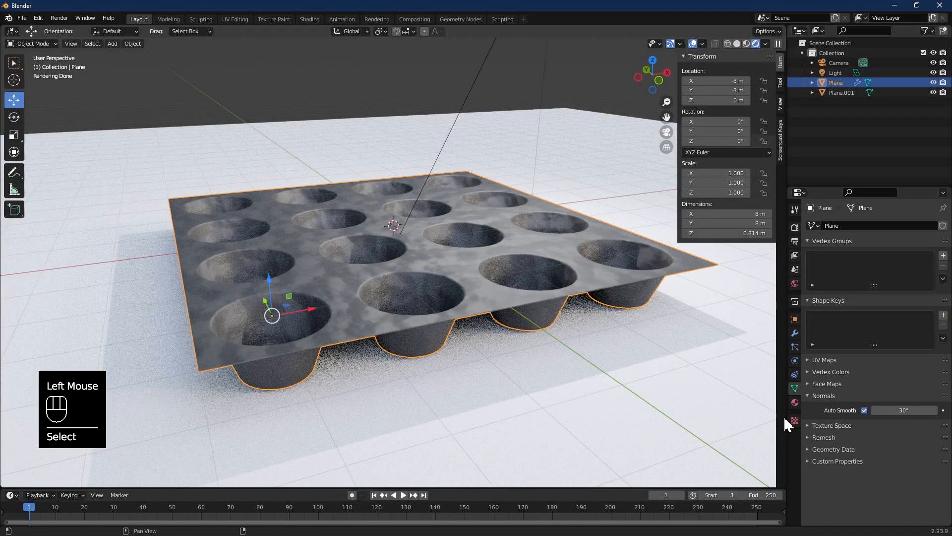
left_click(795, 403)
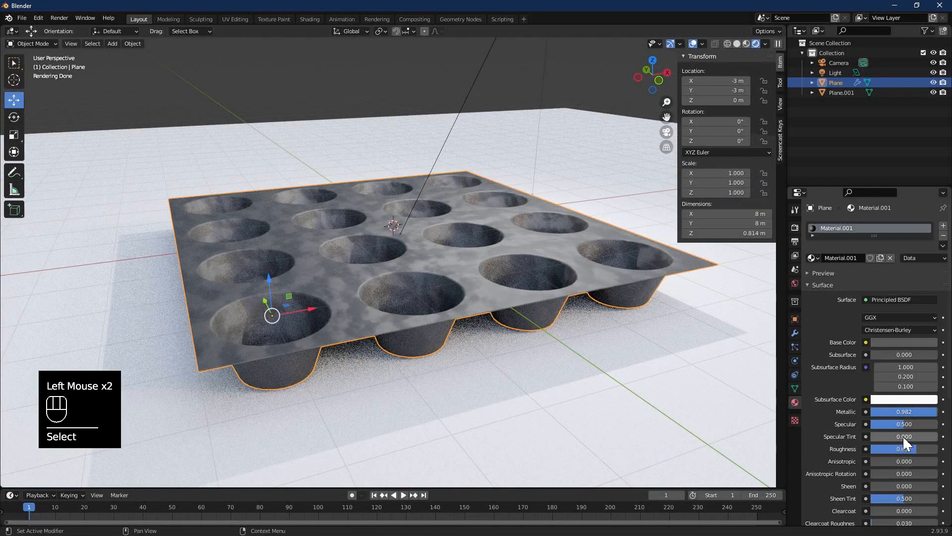
left_click_drag(914, 451, 898, 449)
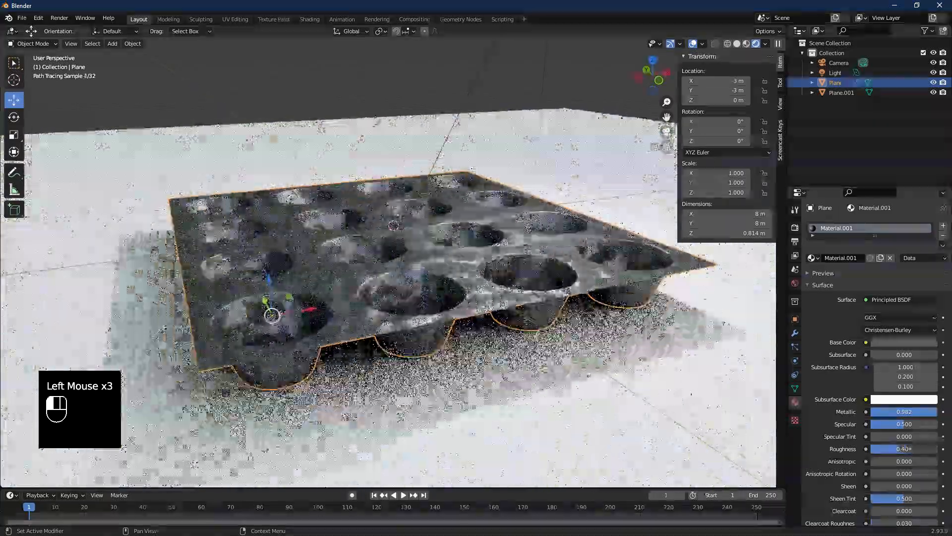
mouse_move(904, 449)
left_mouse_down()
mouse_move(879, 449)
mouse_move(906, 449)
left_mouse_up()
middle_click_drag(492, 288, 497, 282)
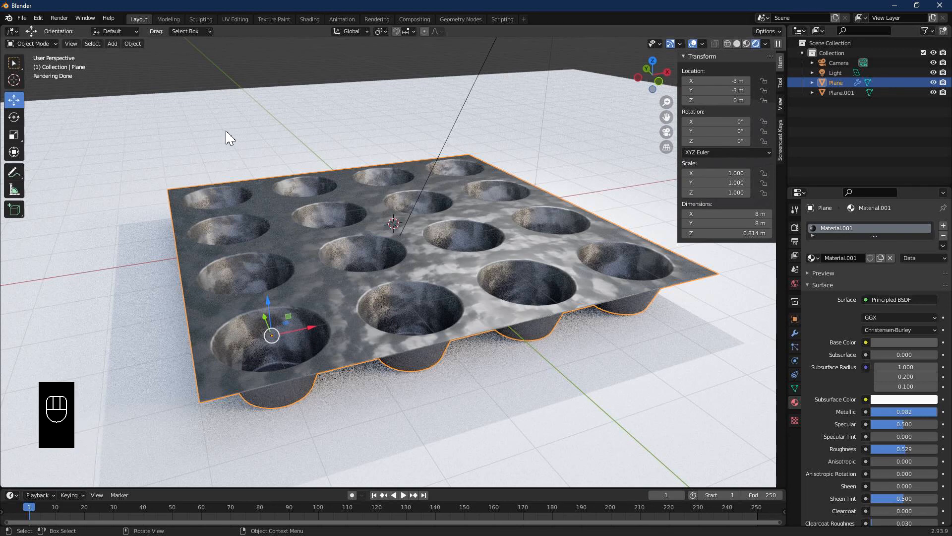
Step: Lock the camera to the view and frame the whole tray from a low angle in camera view
left_click(56, 22)
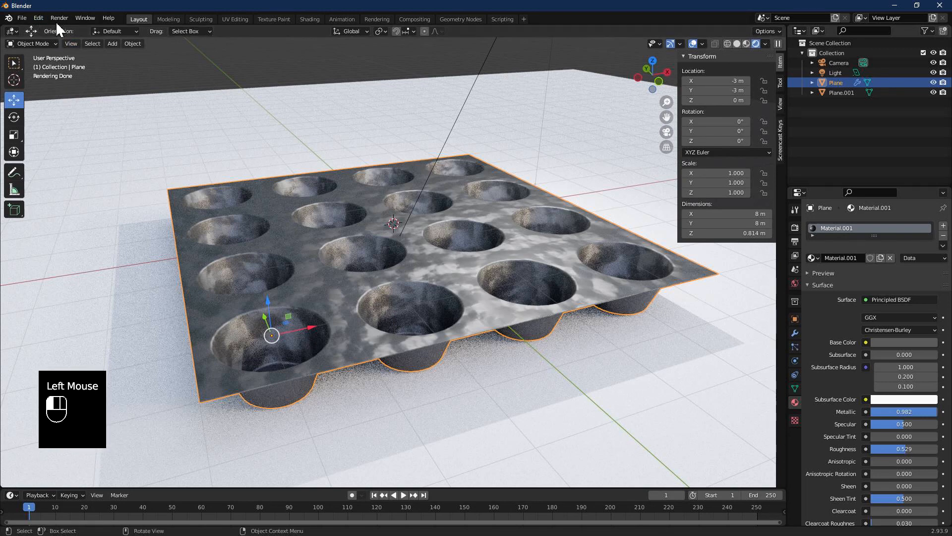
left_click(780, 105)
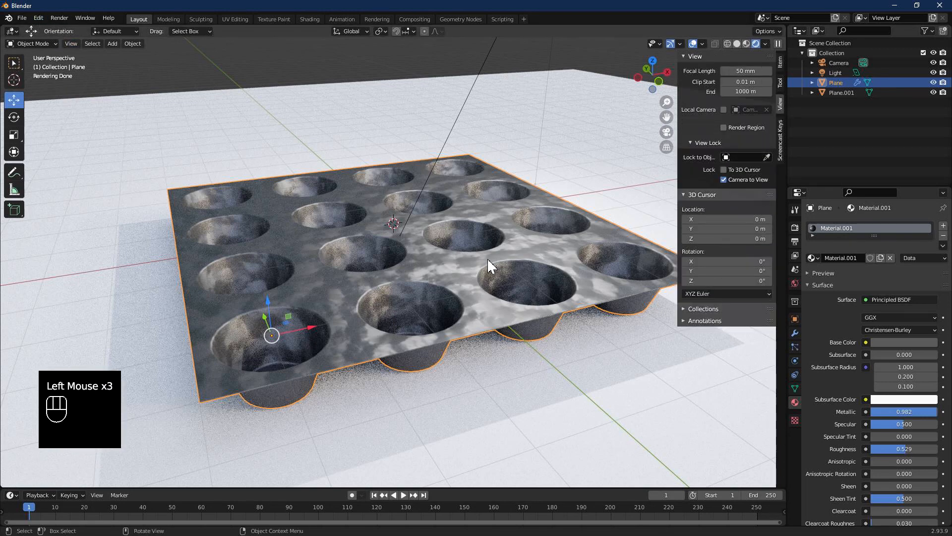
middle_click_drag(445, 269, 433, 279)
key("KP_0")
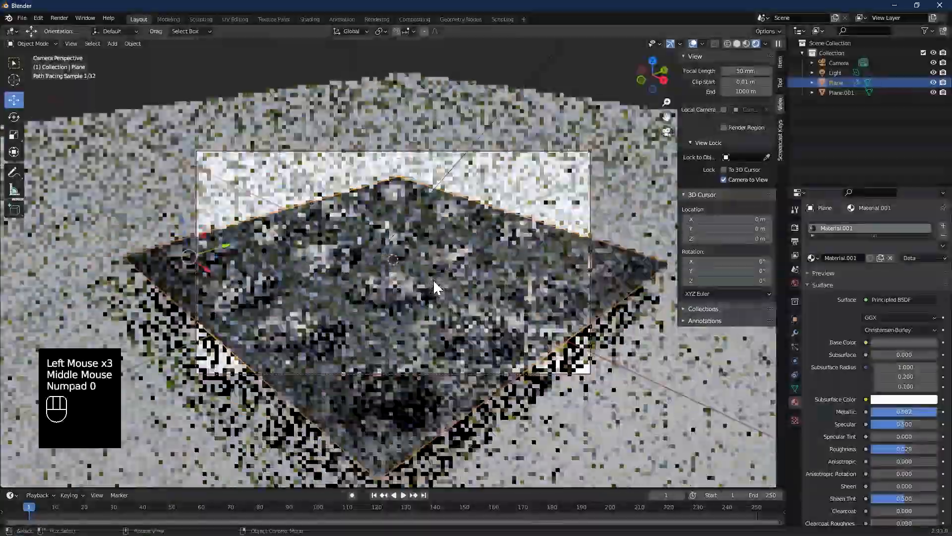
scroll(431, 290, "down", 3)
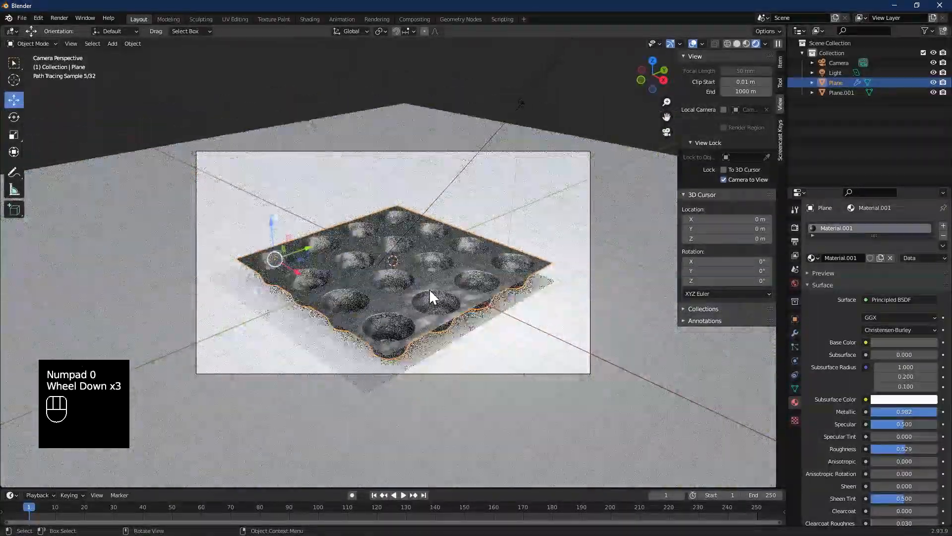
middle_click_drag(429, 291, 418, 327)
middle_click_drag(353, 297, 374, 301)
scroll(349, 298, "down", 1)
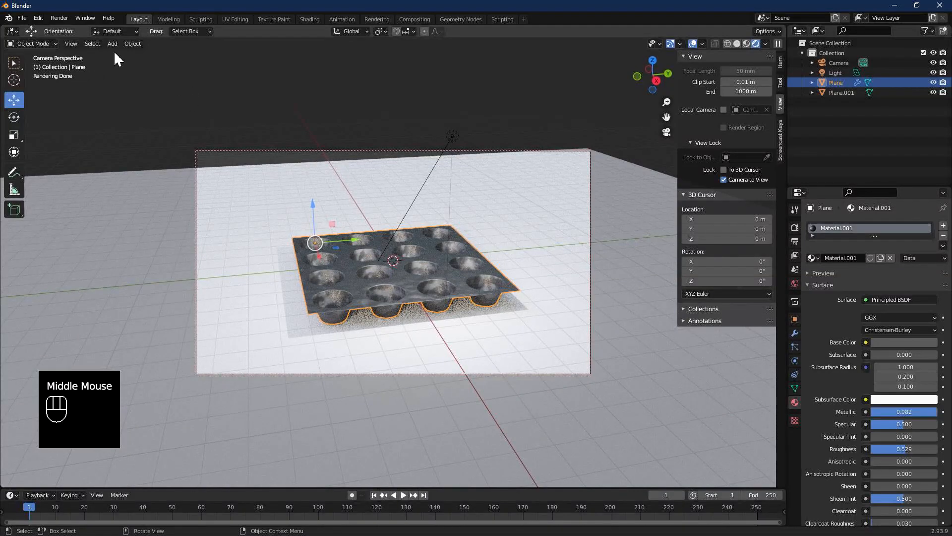
Step: Render a still image of the tray from the camera and close the render window
left_click(39, 18)
left_click(74, 29)
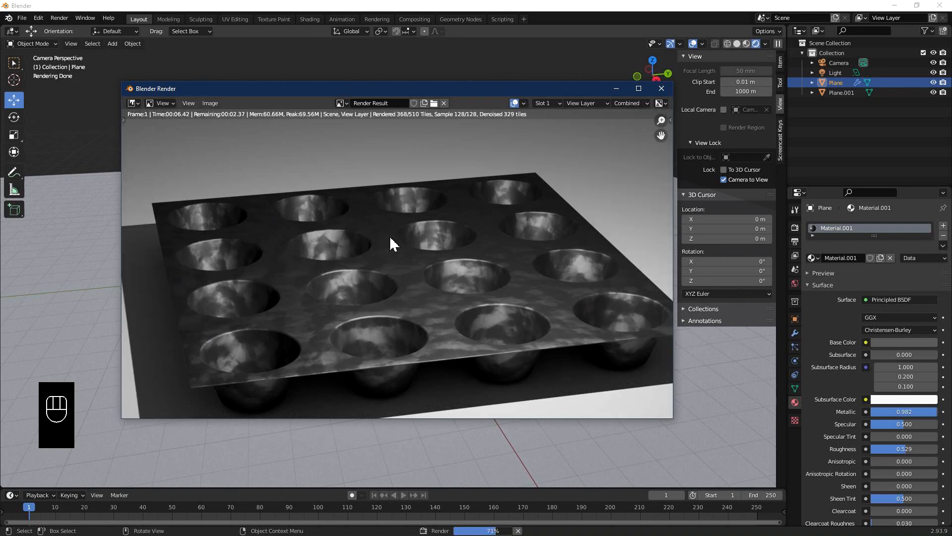
left_click(662, 88)
scroll(418, 291, "down", 2)
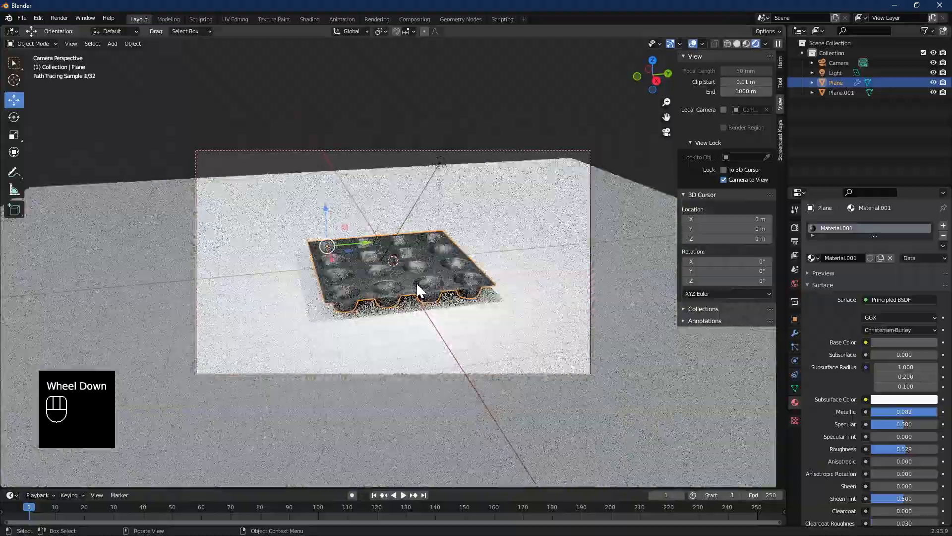
Step: Orbit the locked camera to view the tray from a corner, and set the Bump Strength in the tray's material to 0.075
mouse_move(416, 281)
middle_mouse_down()
mouse_move(440, 280)
mouse_move(409, 282)
mouse_move(418, 268)
mouse_move(449, 268)
mouse_move(442, 281)
middle_mouse_up()
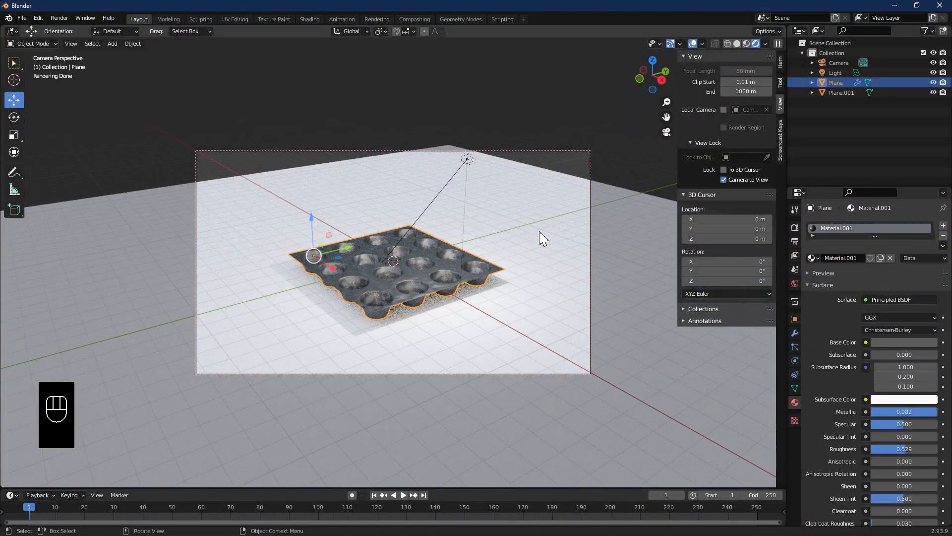
left_click(310, 19)
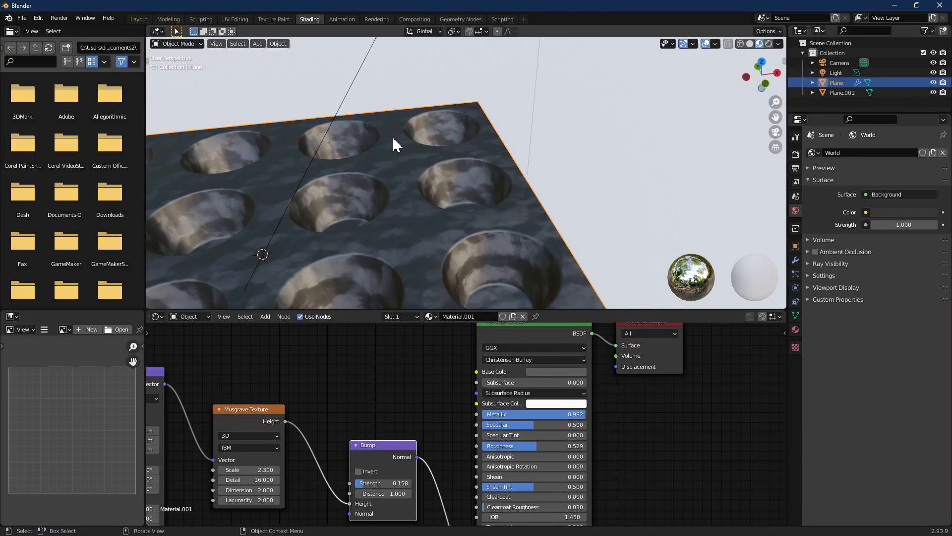
left_click(415, 251)
middle_click_drag(383, 404, 424, 385)
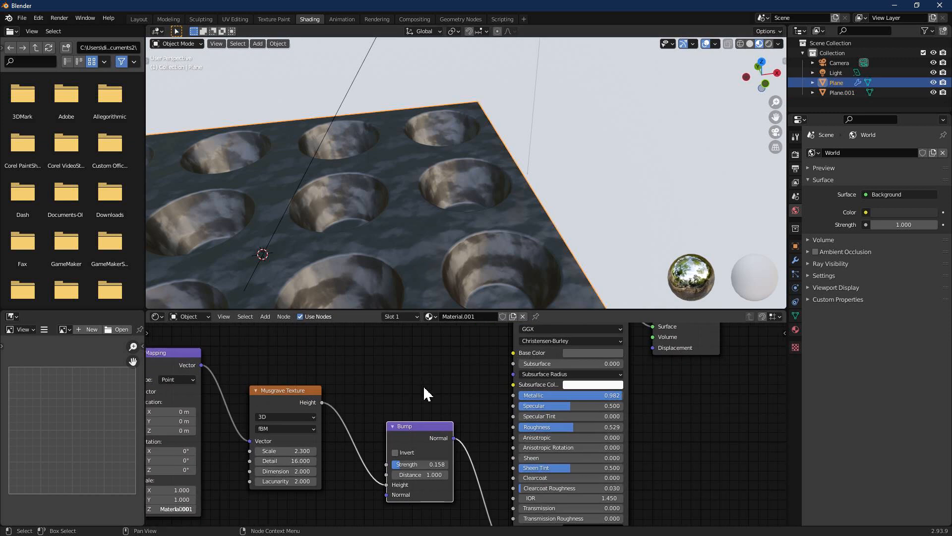
left_click_drag(421, 464, 411, 465)
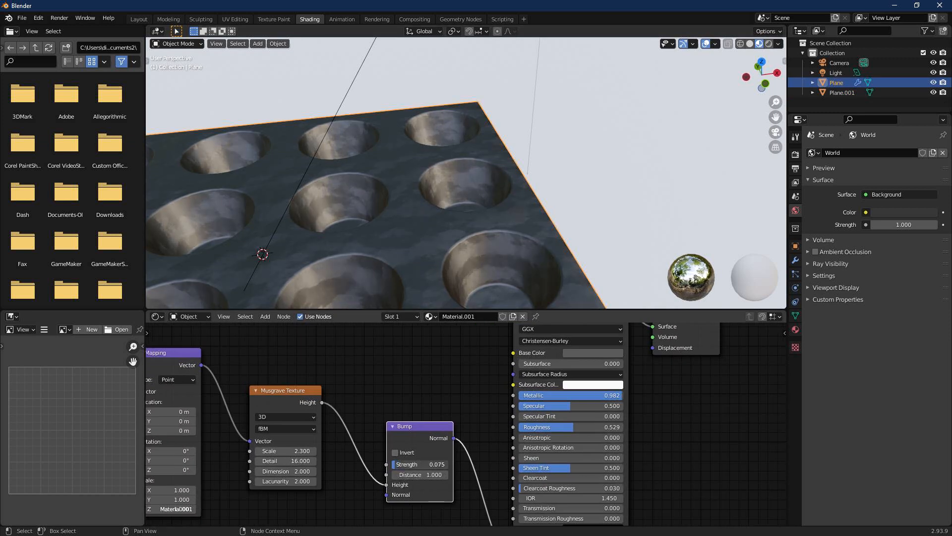
Step: Render a new still image of the tray from the corner camera angle and move the render window toward the middle of the screen
left_click(147, 17)
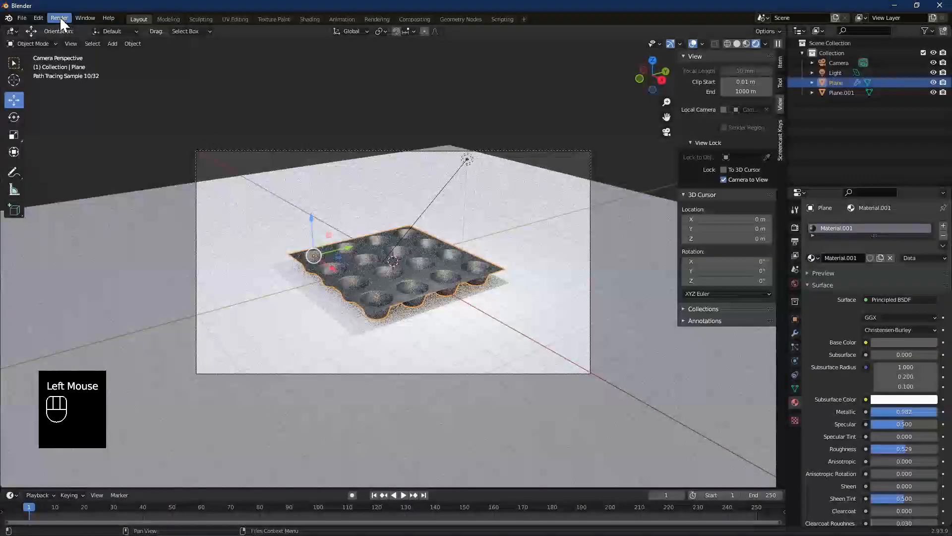
left_click(61, 18)
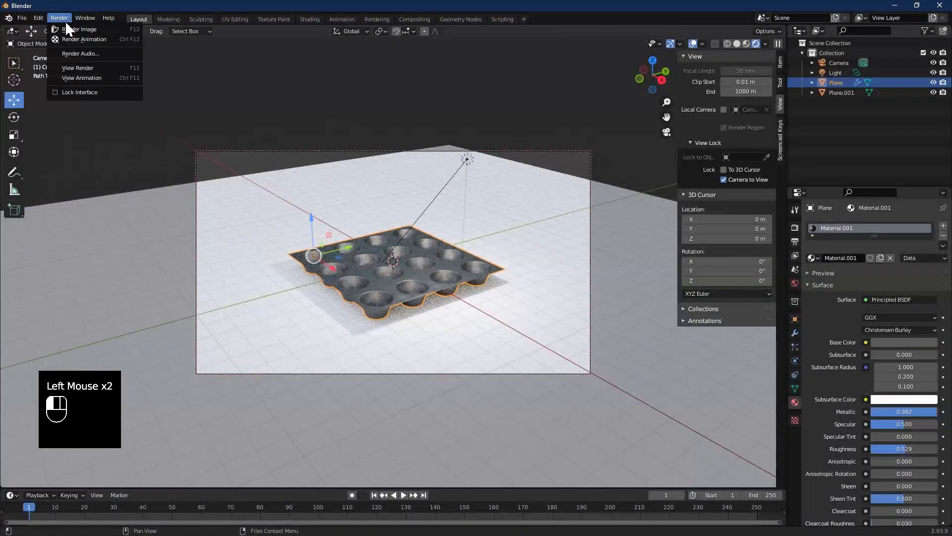
left_click(68, 28)
left_click_drag(164, 74, 431, 114)
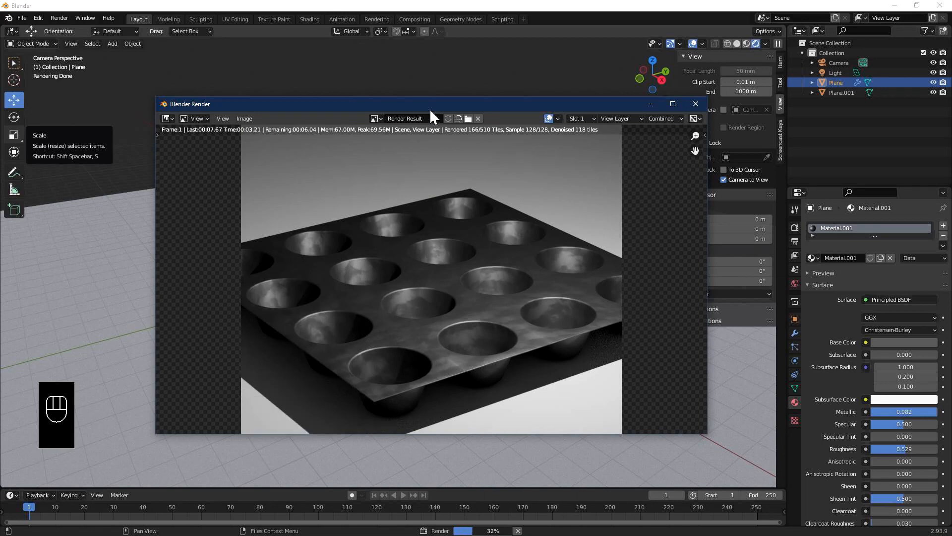